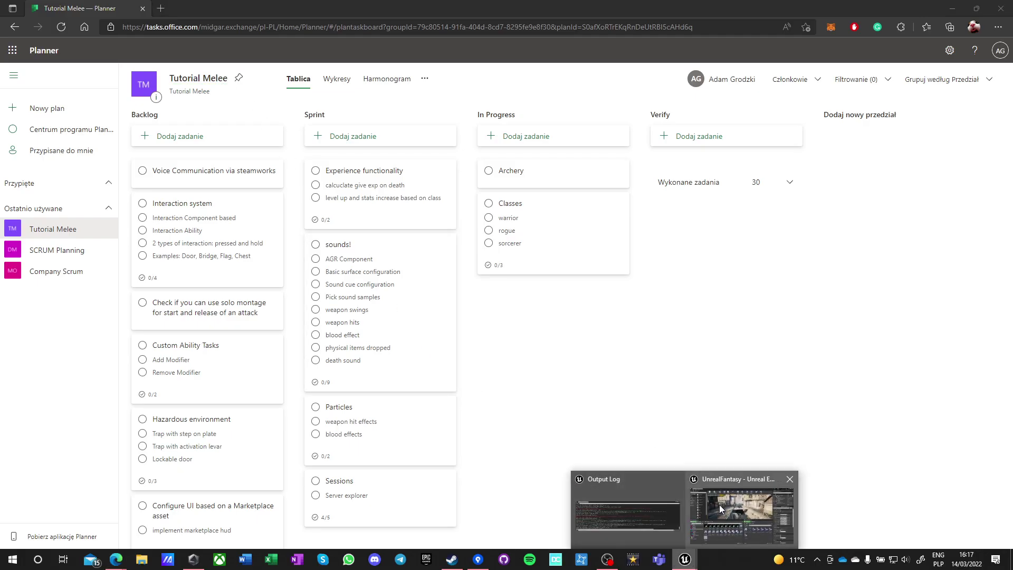
Step: Switch to the UnrealFantasy editor and return Content Browser 1 to the top-level Content folder
click(726, 514)
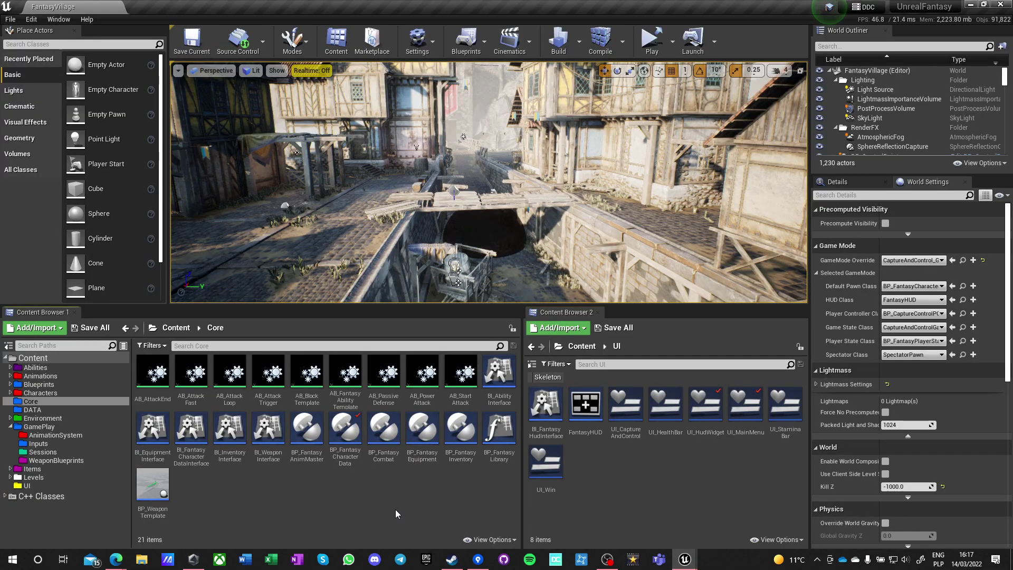
click(175, 329)
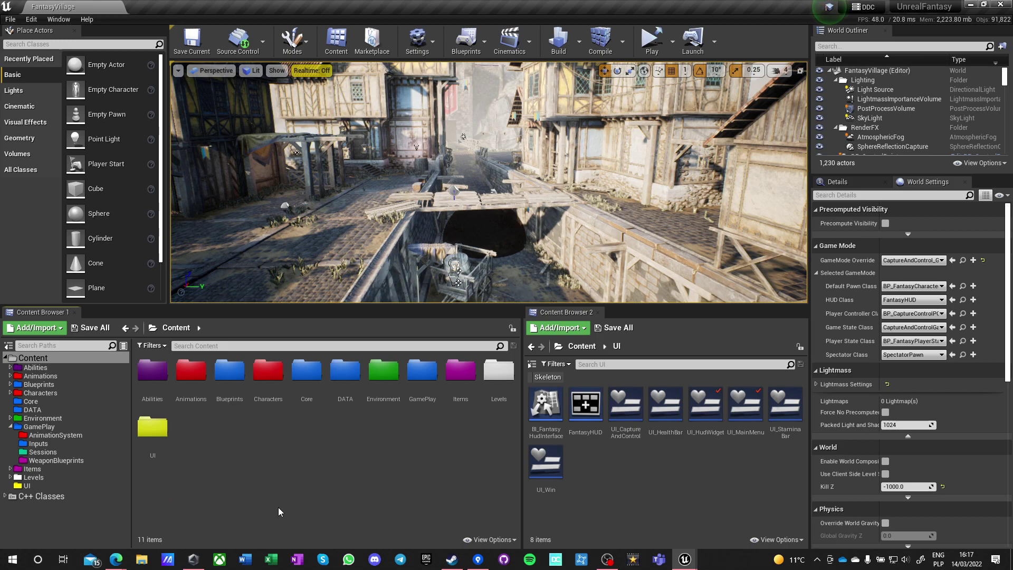
Step: Bring Clockify forward and scroll through this week's time, including the running Melee Slasher Tutorial timer
mouse_move(116, 558)
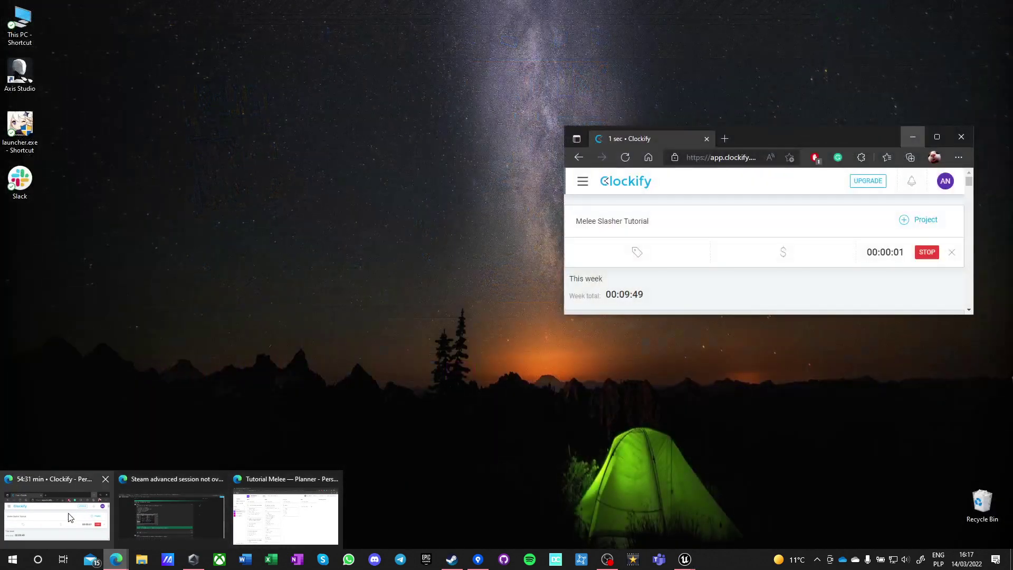
click(68, 513)
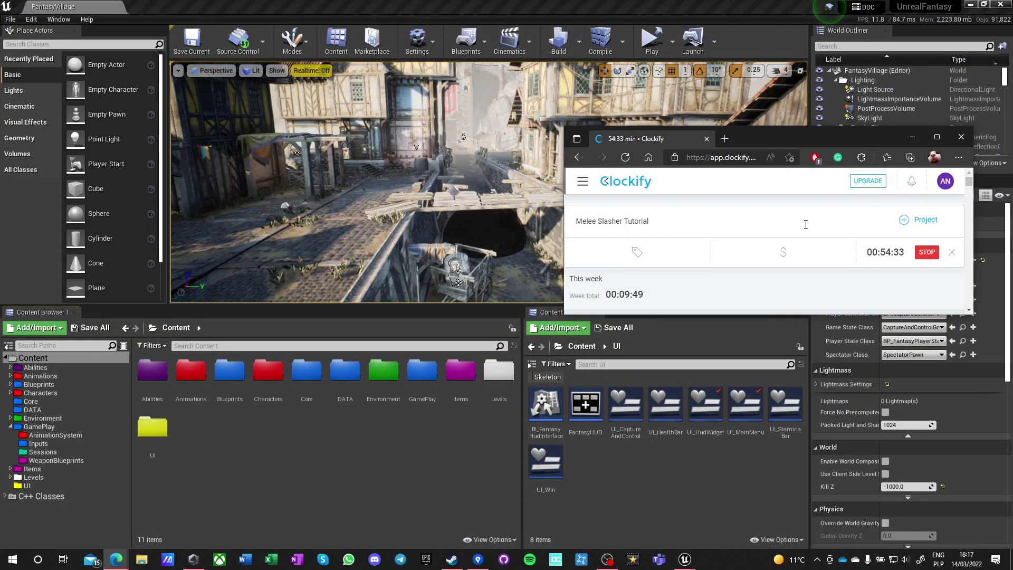
scroll(802, 229, down, 1)
scroll(794, 291, down, 2)
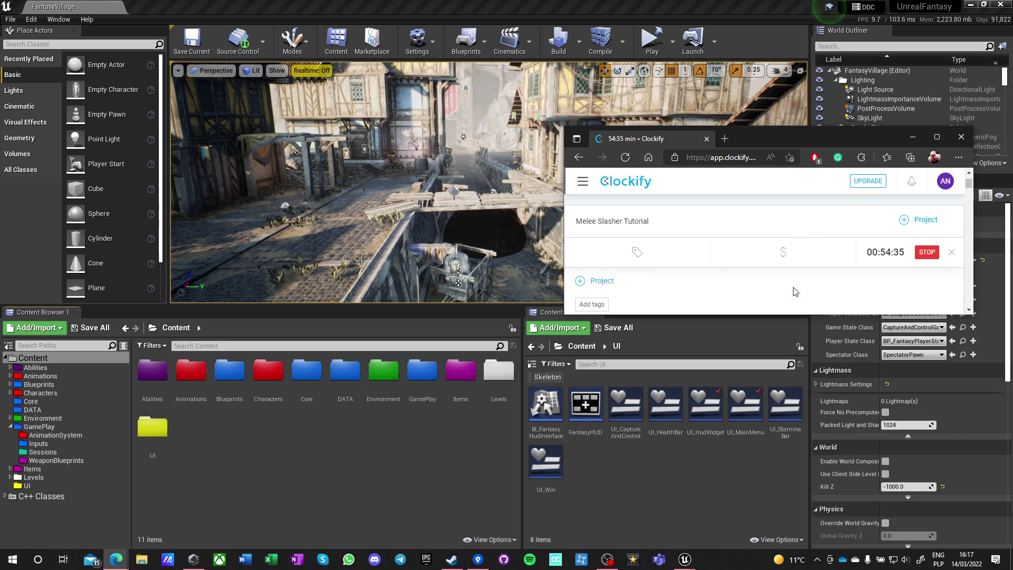
scroll(795, 290, up, 3)
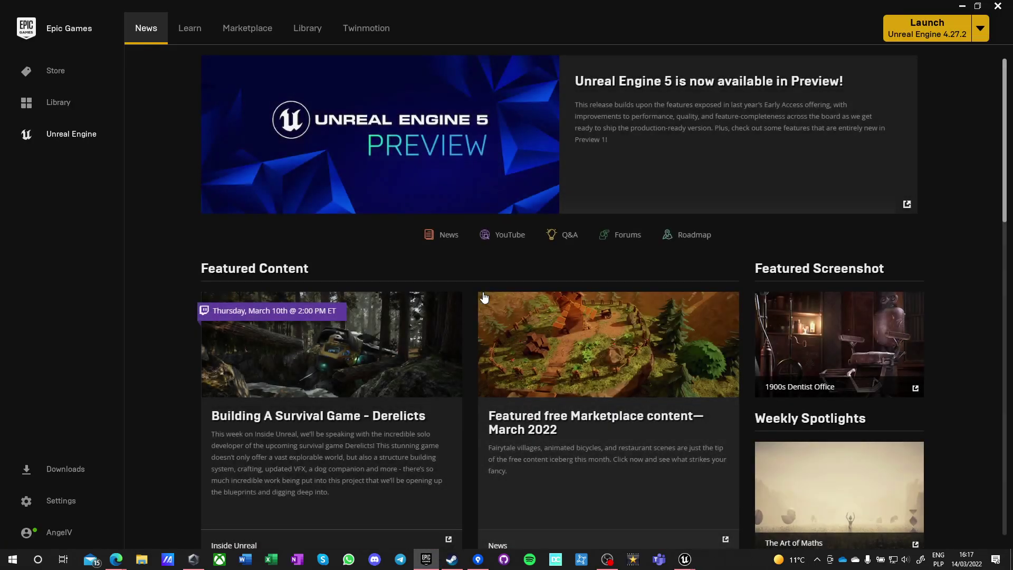
Step: Open the Unreal Engine Library and search the Vault for 'archery'
click(294, 40)
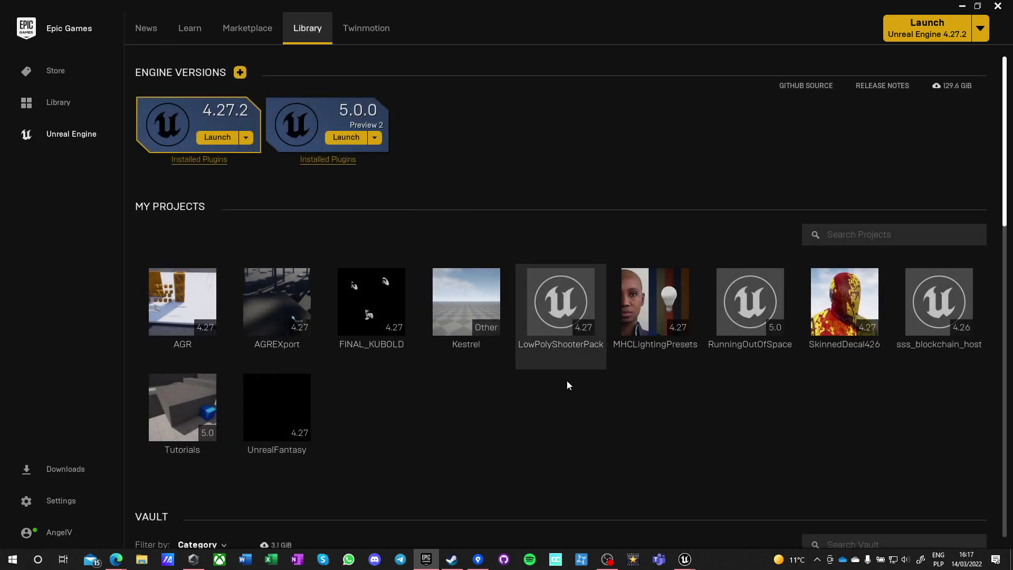
scroll(658, 398, down, 4)
click(860, 309)
text(archery)
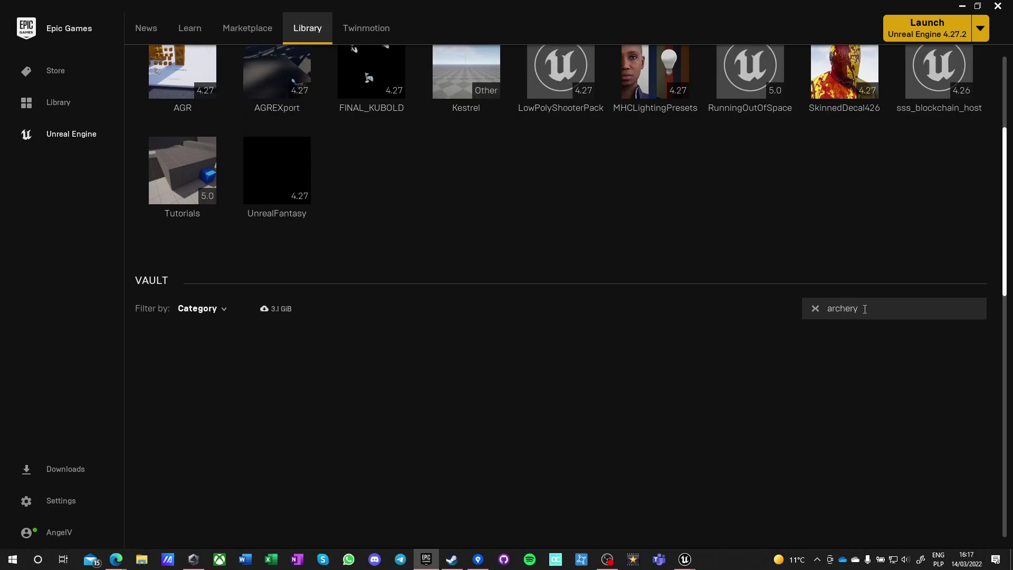
drag(865, 309, 773, 317)
Step: Set the Vault Category filter to All, try searching 'bow', then clear the search
click(221, 309)
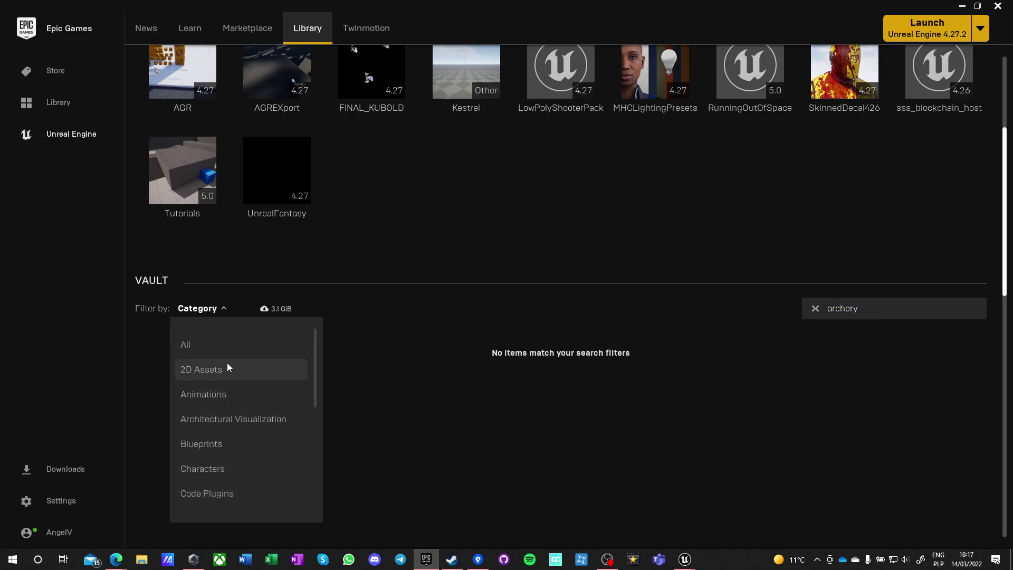
click(216, 348)
click(400, 344)
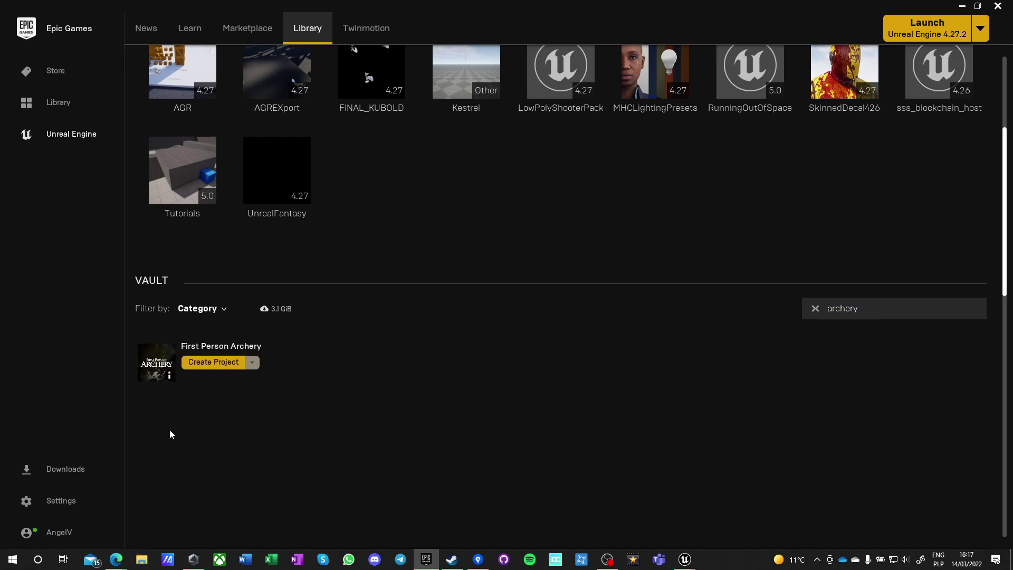
drag(861, 309, 784, 310)
text(bow)
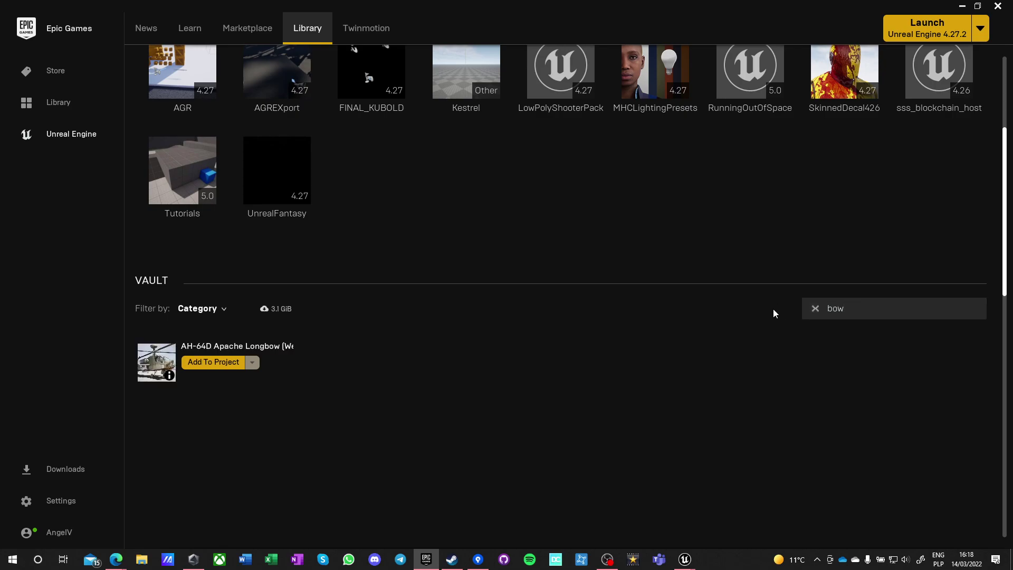
key(BackSpace)
key(BackSpace)
key(BackSpace)
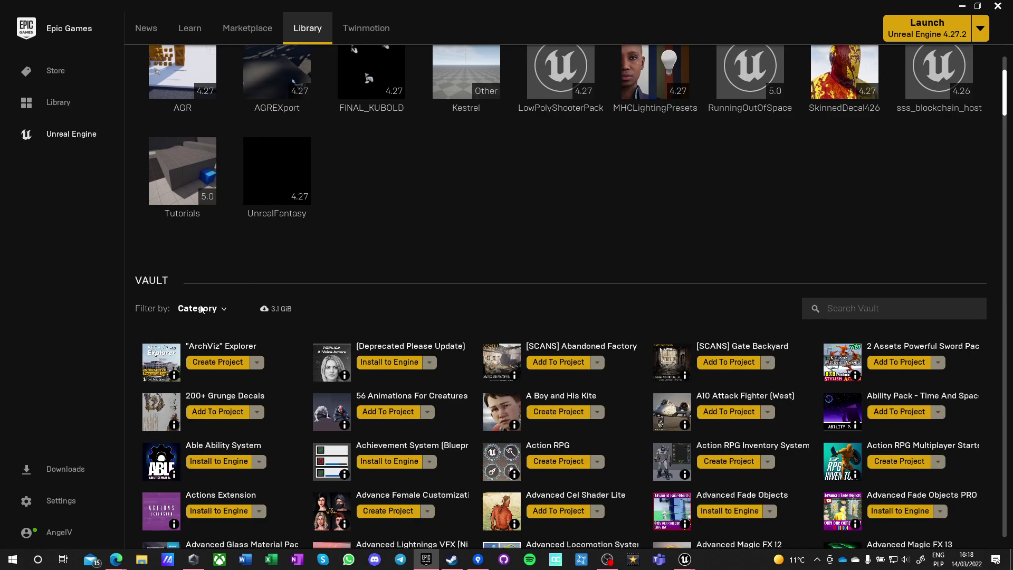
Step: Filter the Vault to Animations only and check Archer Animset Pro's supported versions (4.12–4.23, not 4.27.2)
click(201, 309)
click(198, 345)
click(201, 395)
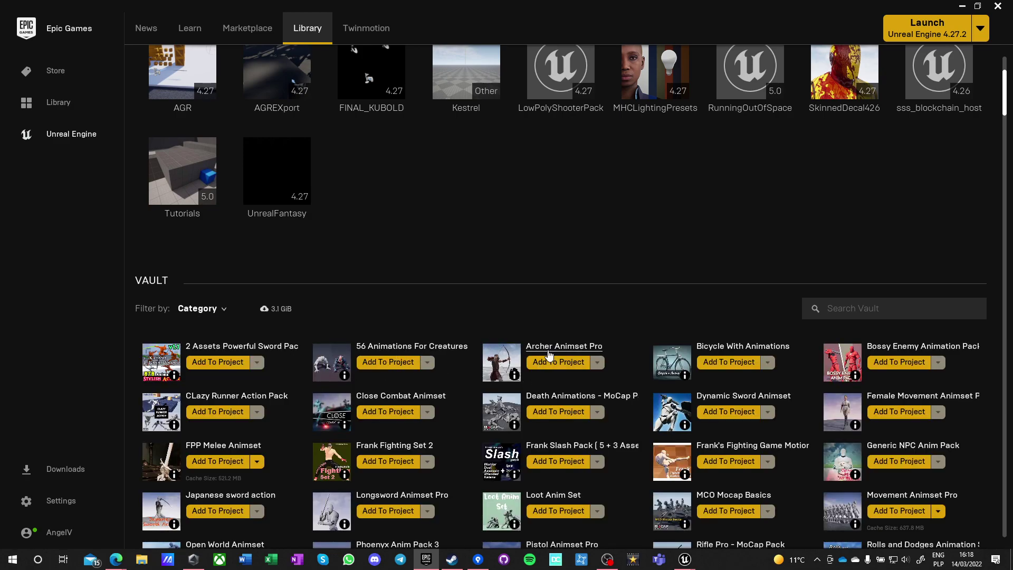
mouse_move(514, 376)
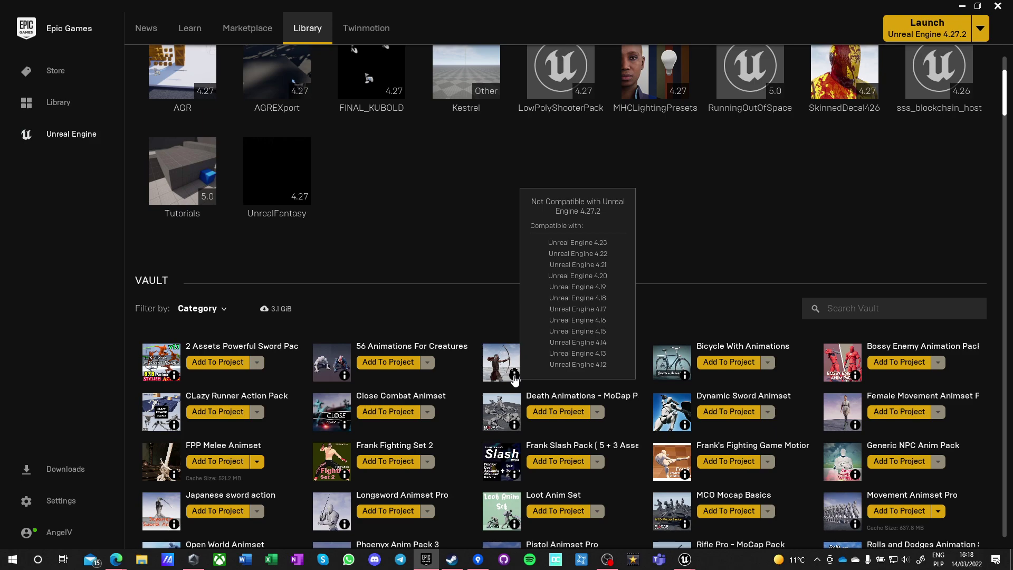
Step: Browse Archer Animset Pro's enlarged preview images, then go back to the Marketplace home page
click(499, 359)
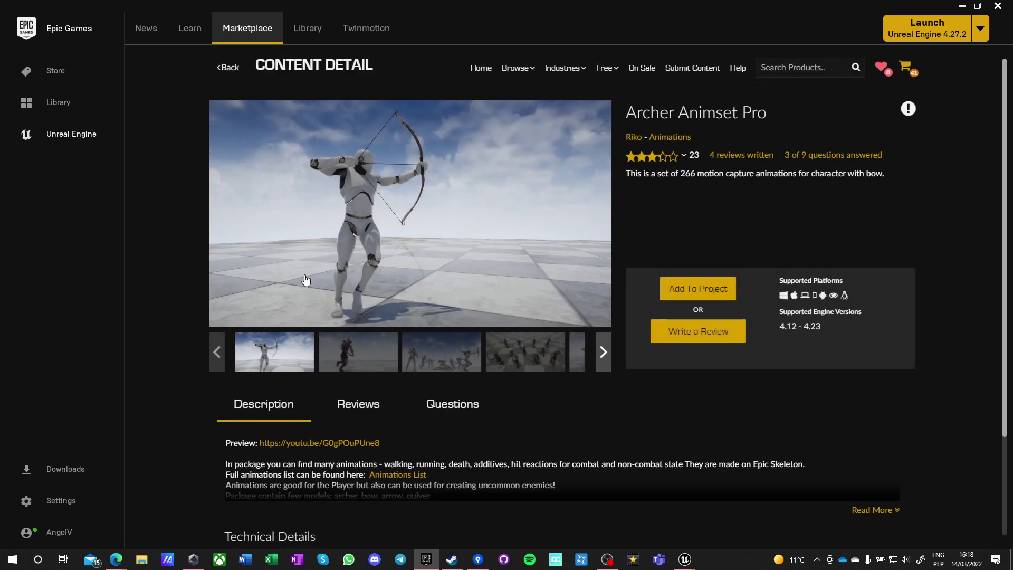
click(402, 218)
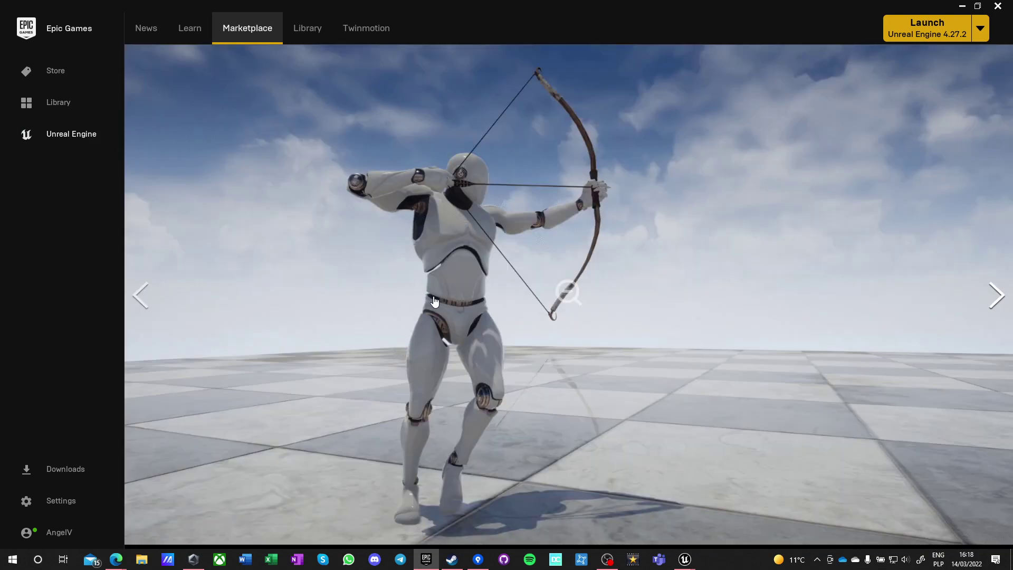
scroll(446, 291, down, 2)
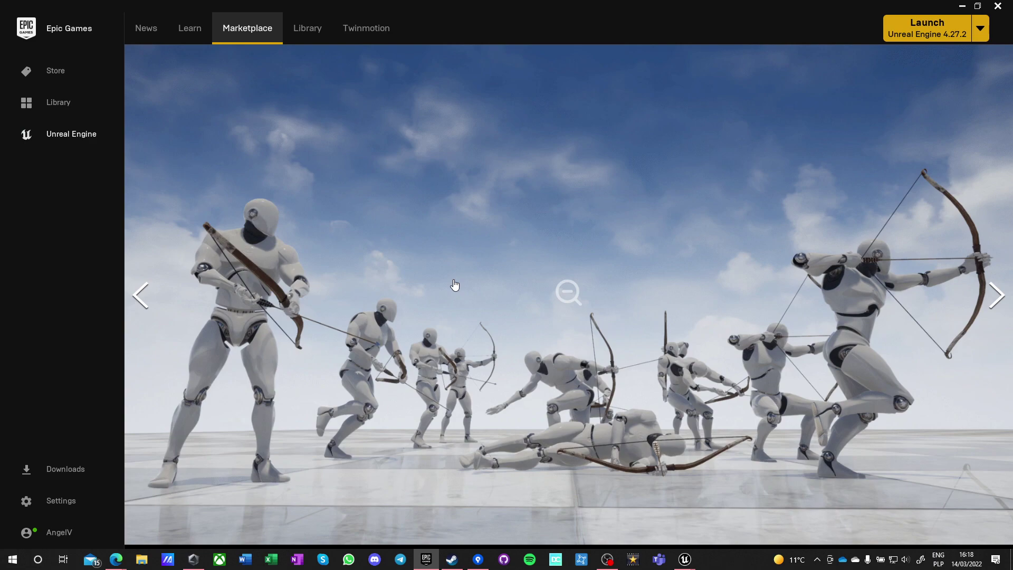
scroll(455, 285, down, 1)
scroll(454, 285, up, 1)
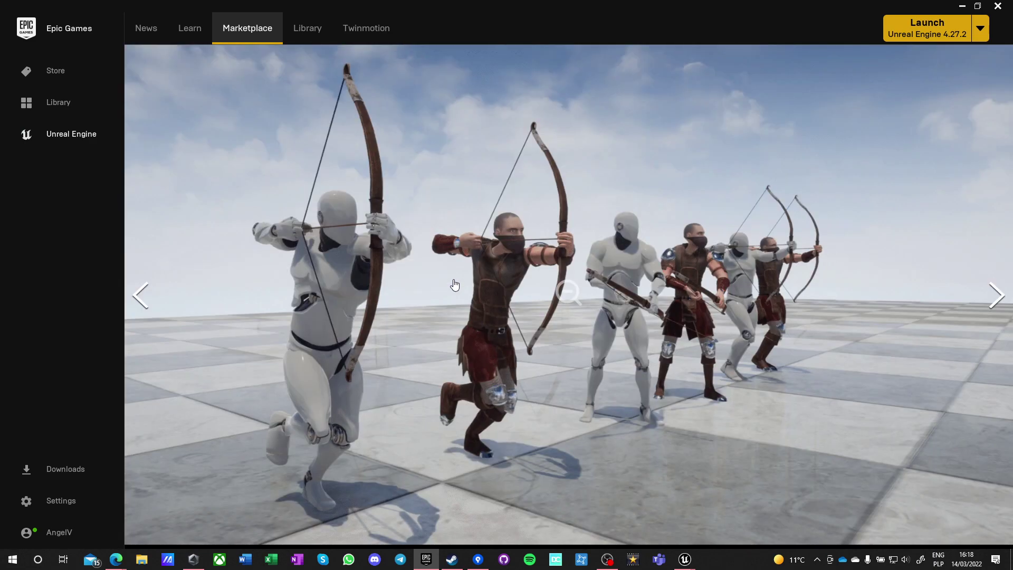
scroll(454, 285, up, 1)
scroll(454, 285, up, 1)
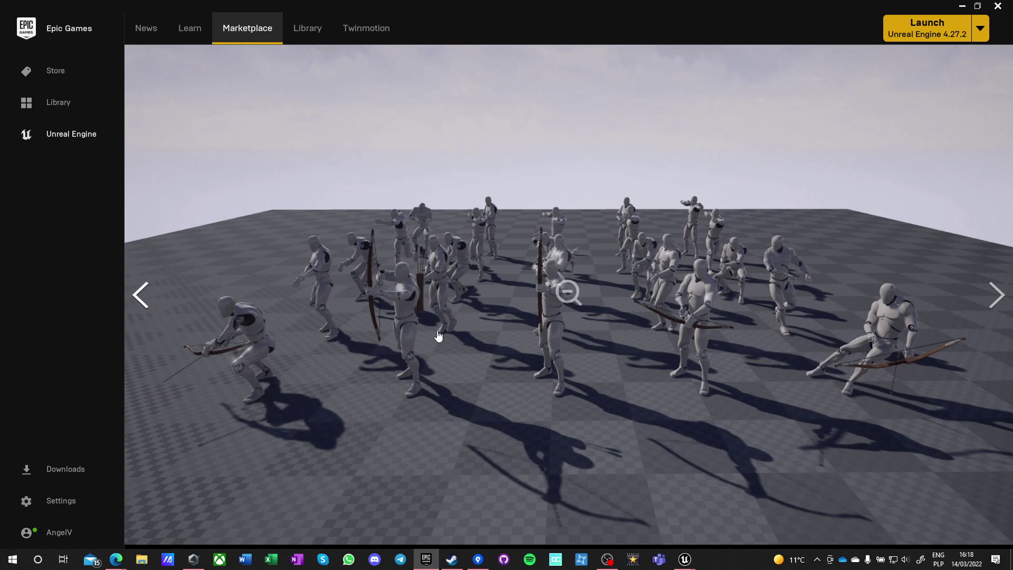
click(497, 305)
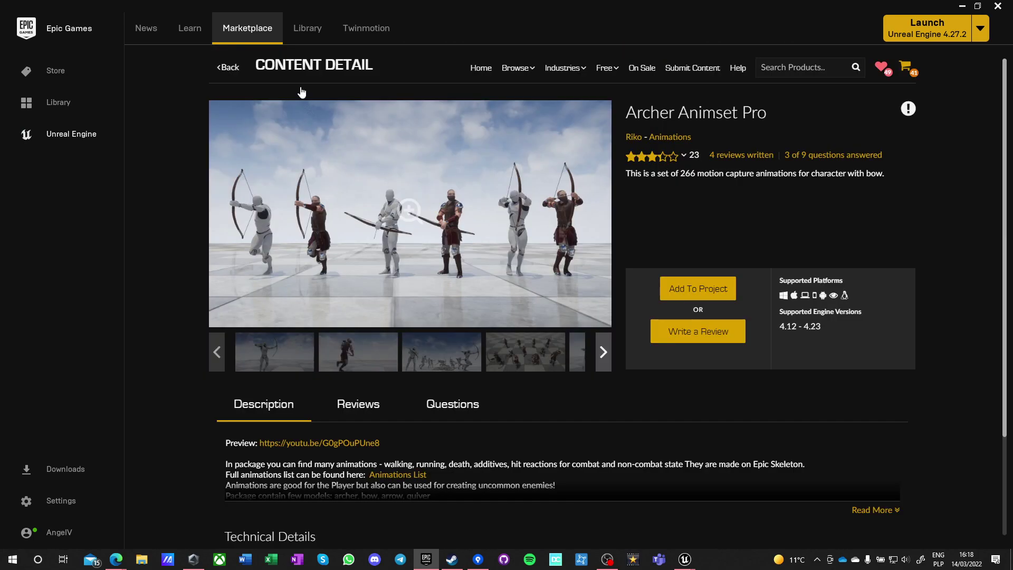
click(227, 67)
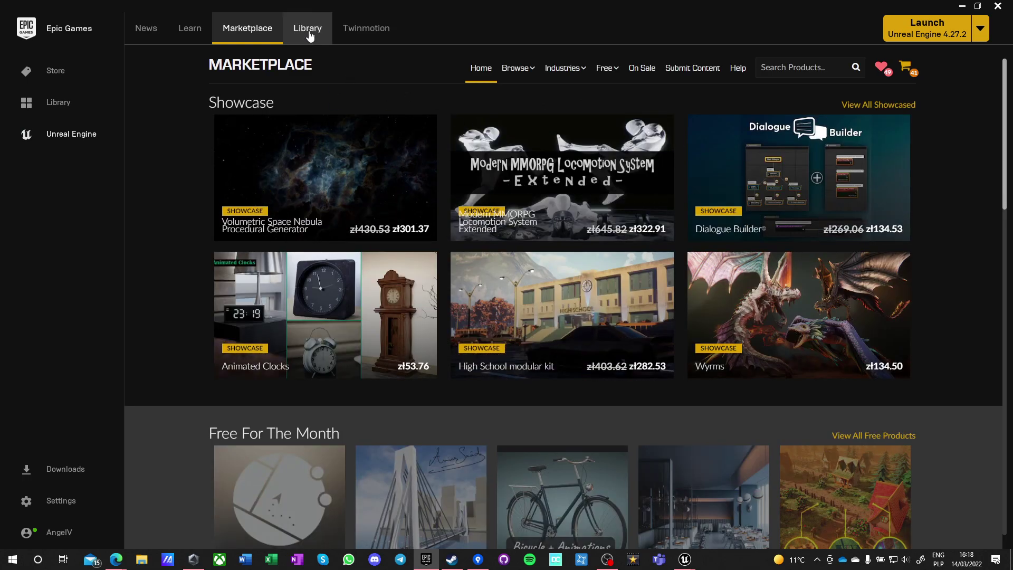
Step: Search the Library Vault for 'archer' with the Category filter set to All
click(307, 31)
click(852, 310)
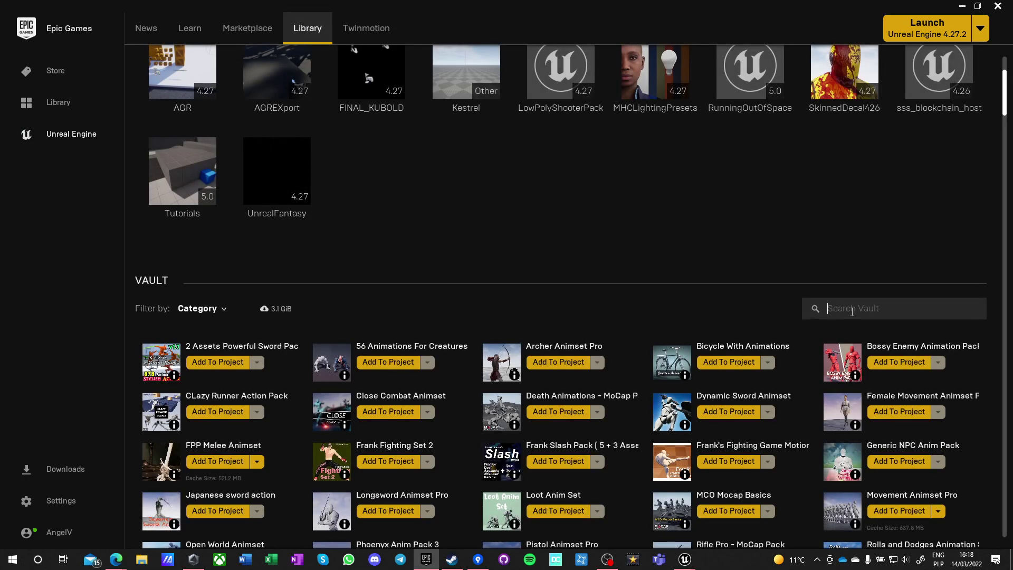
text(archery)
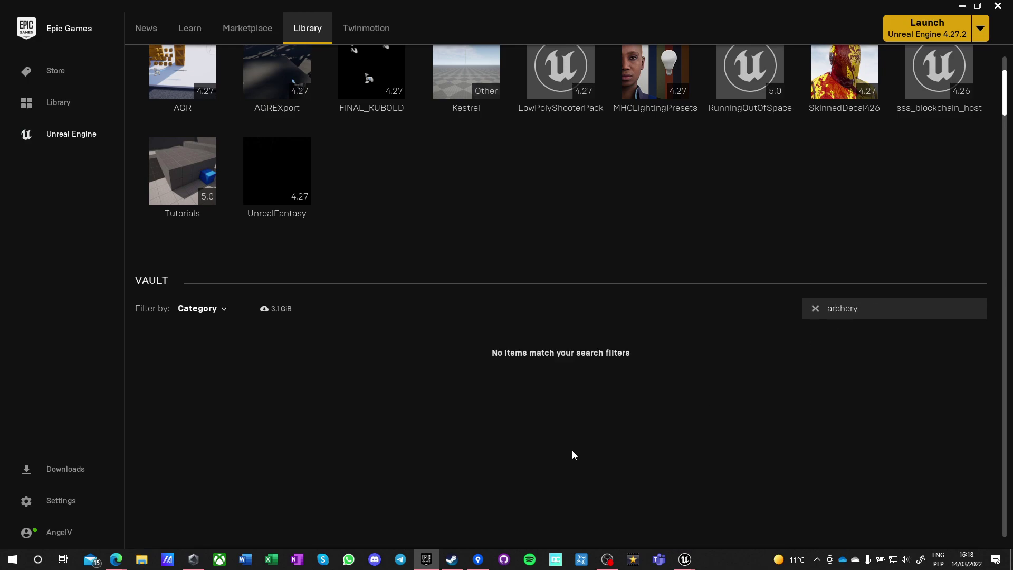
key(BackSpace)
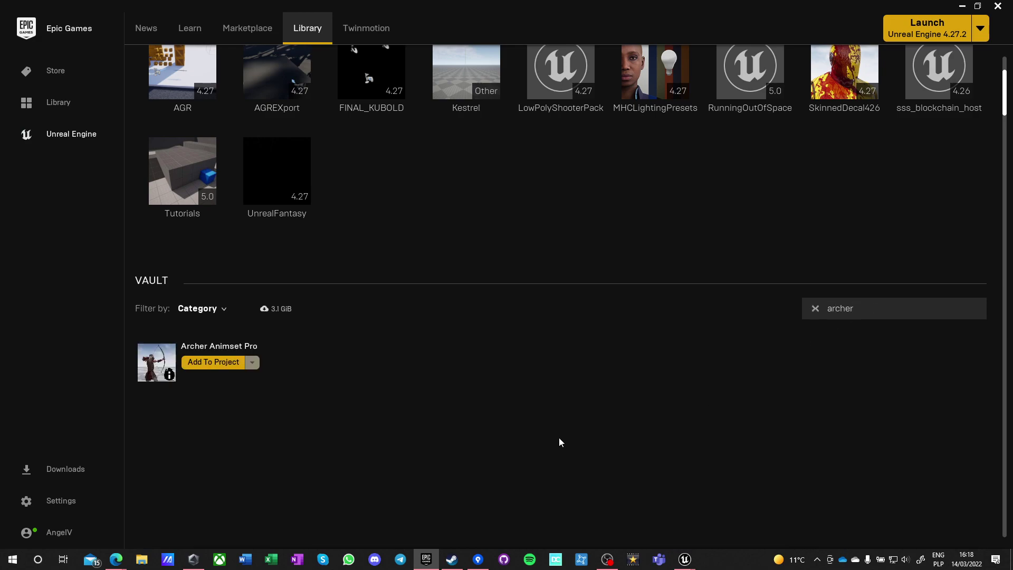
click(208, 310)
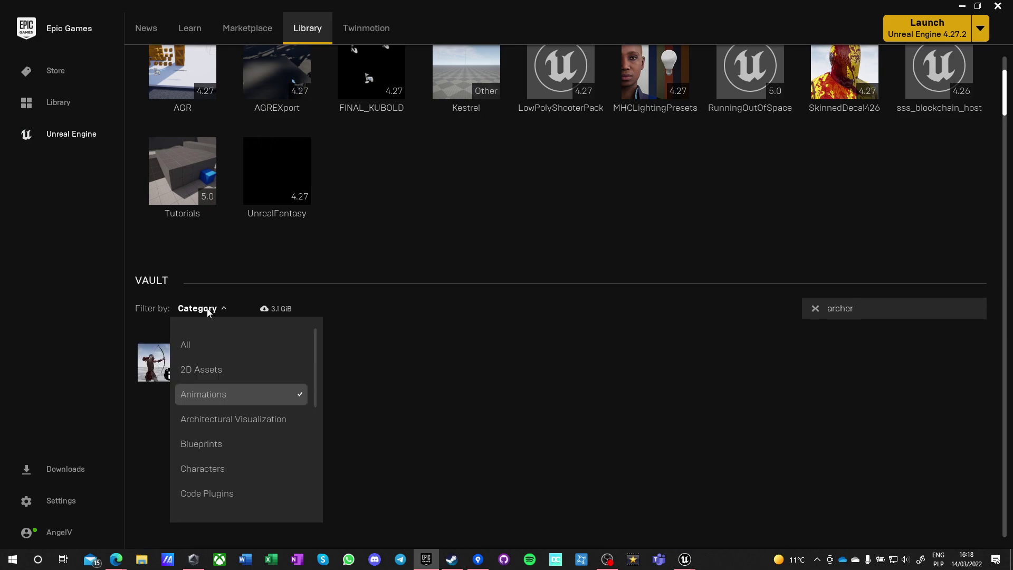
click(191, 343)
click(431, 309)
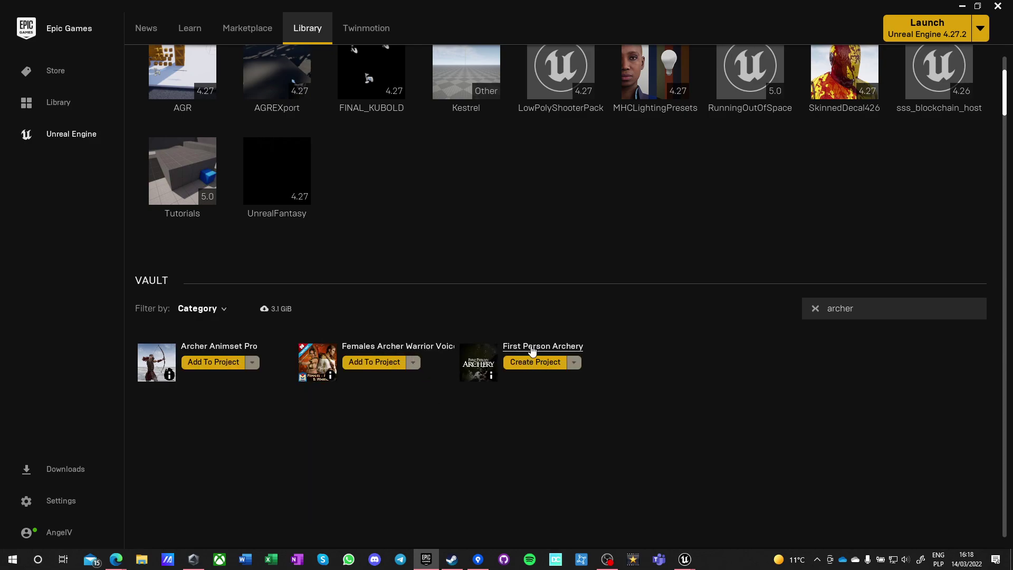
Step: Open First Person Archery's Marketplace page and view its gallery screenshots full-size
click(507, 346)
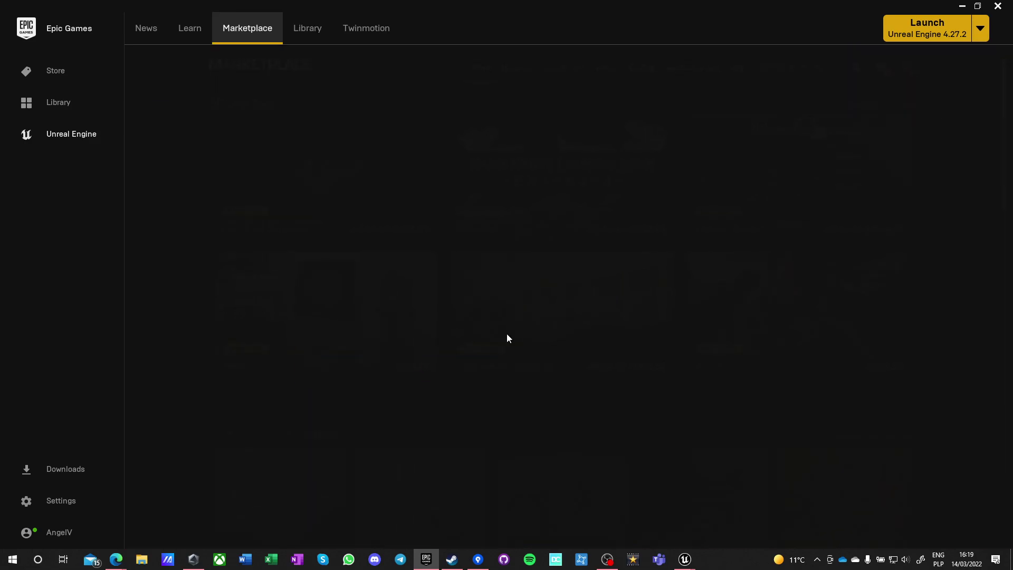
click(425, 233)
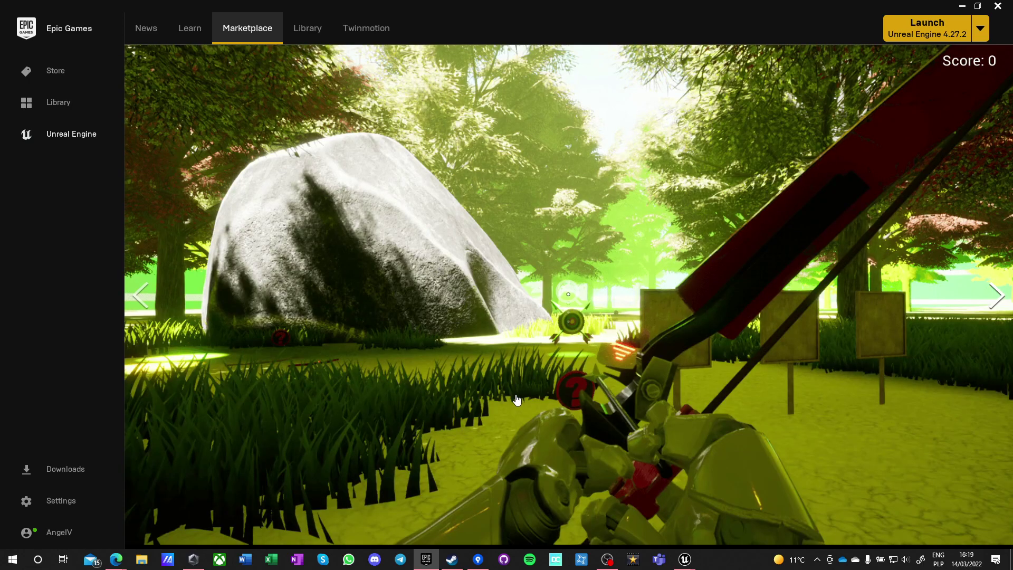
click(429, 364)
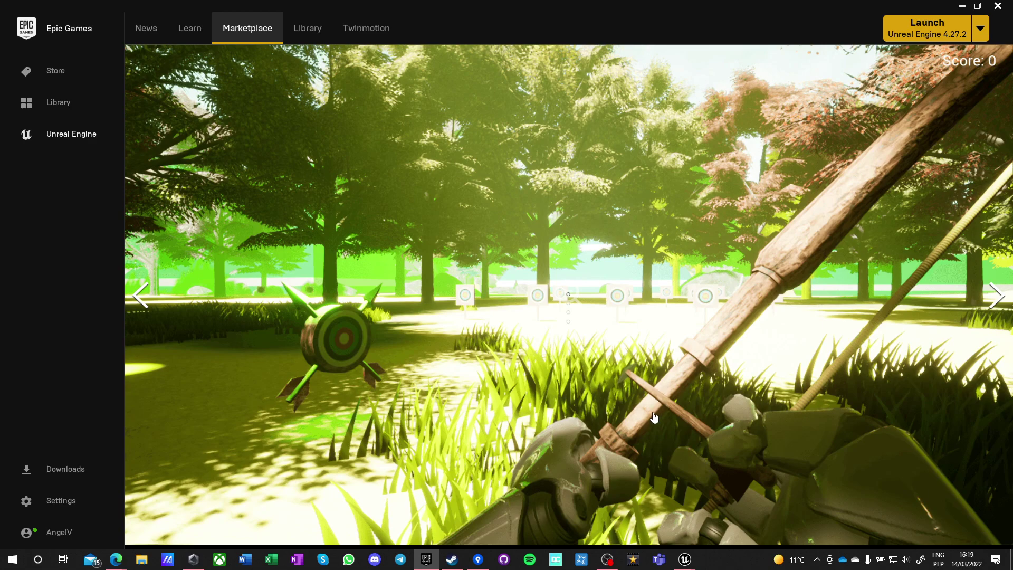
click(443, 313)
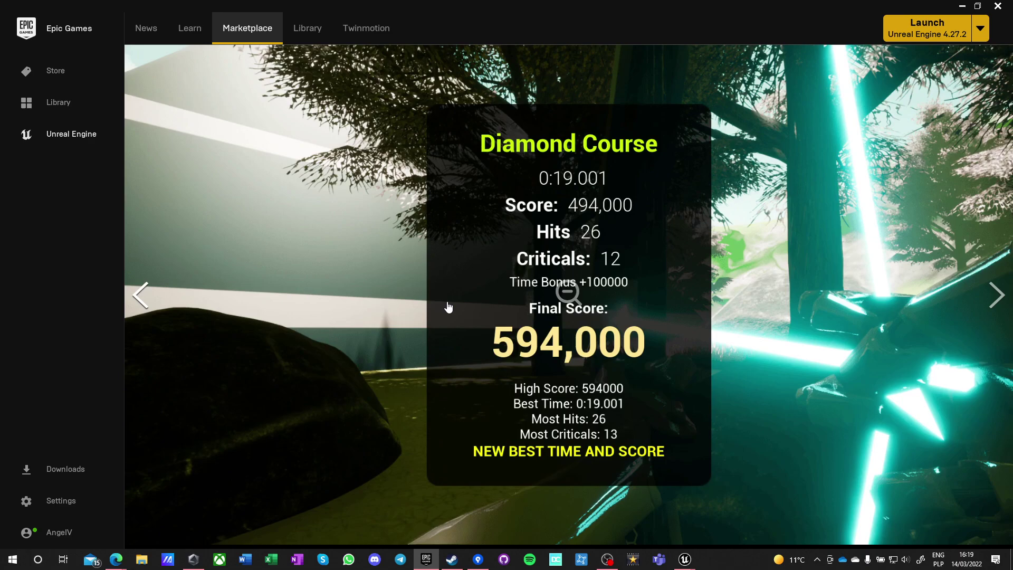
click(448, 306)
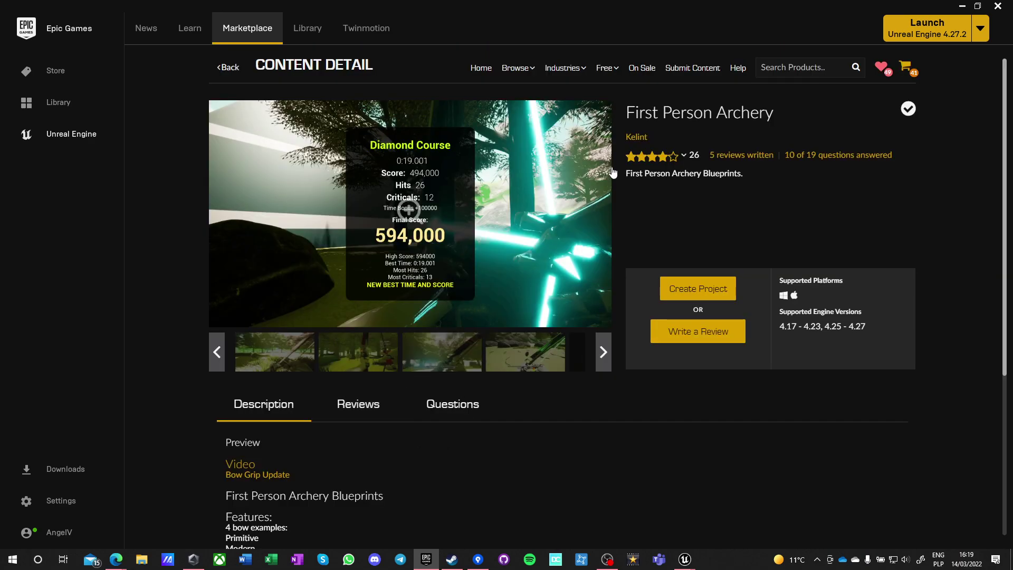
mouse_move(654, 160)
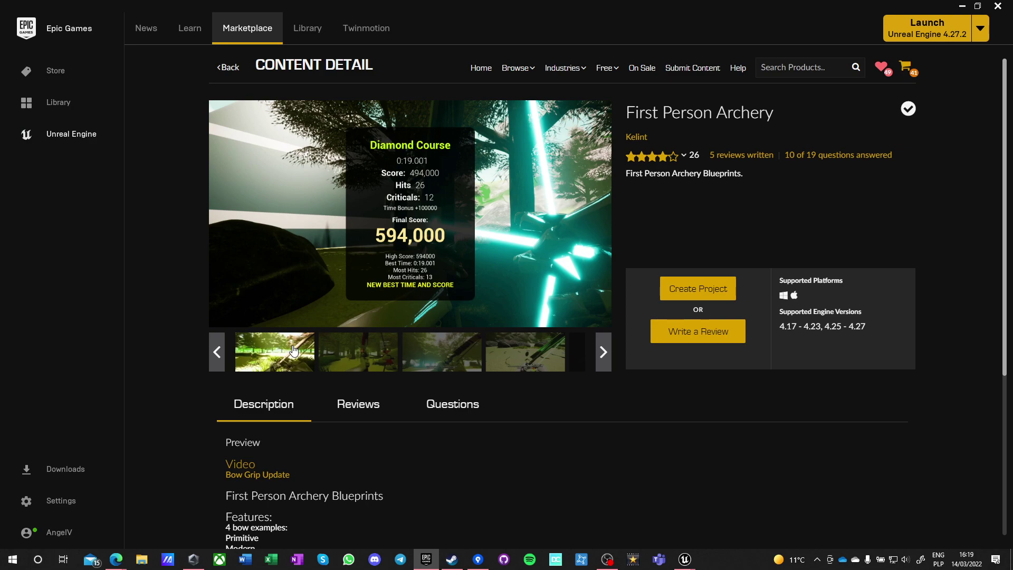
click(307, 33)
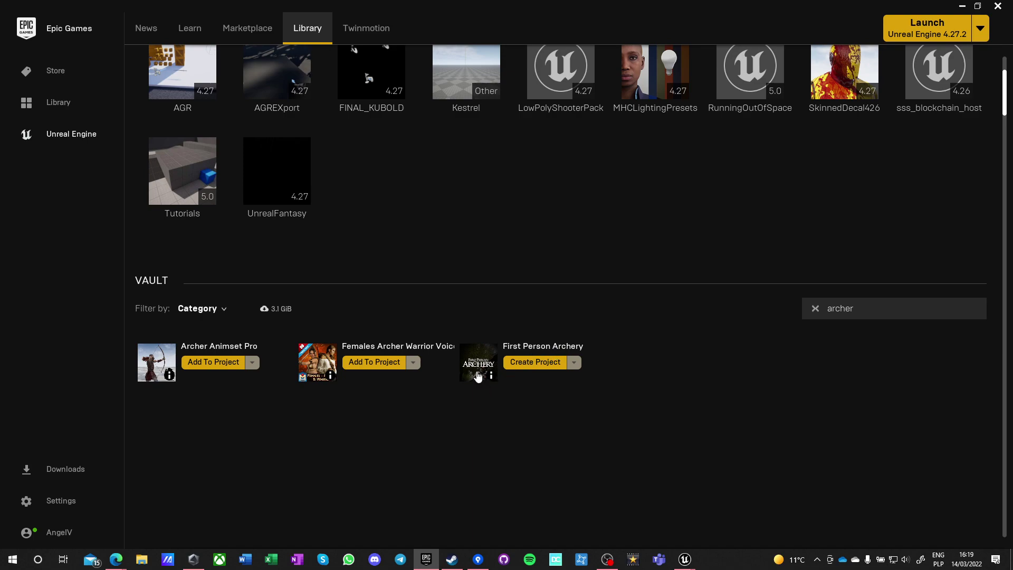
mouse_move(491, 376)
click(537, 361)
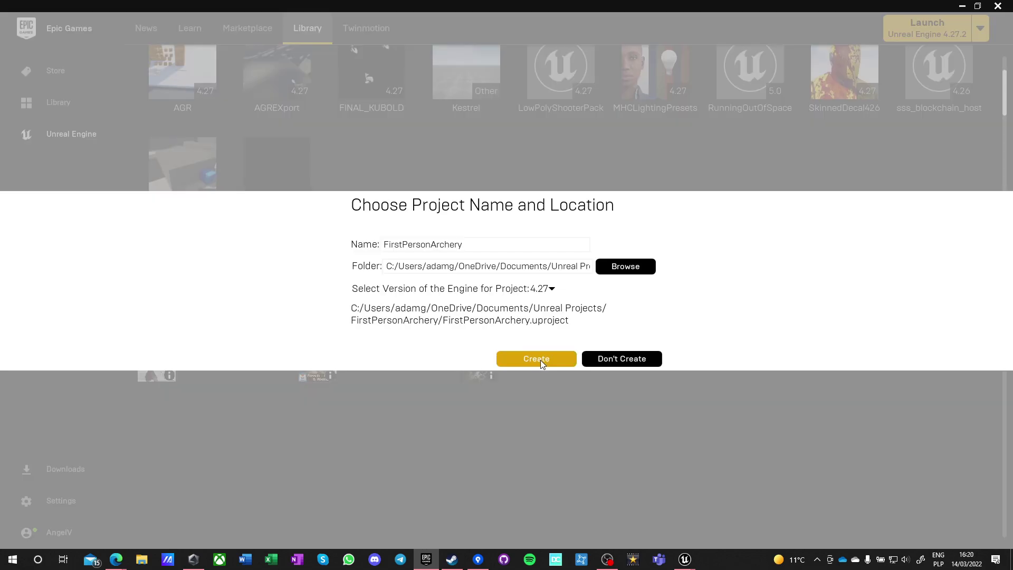
click(618, 360)
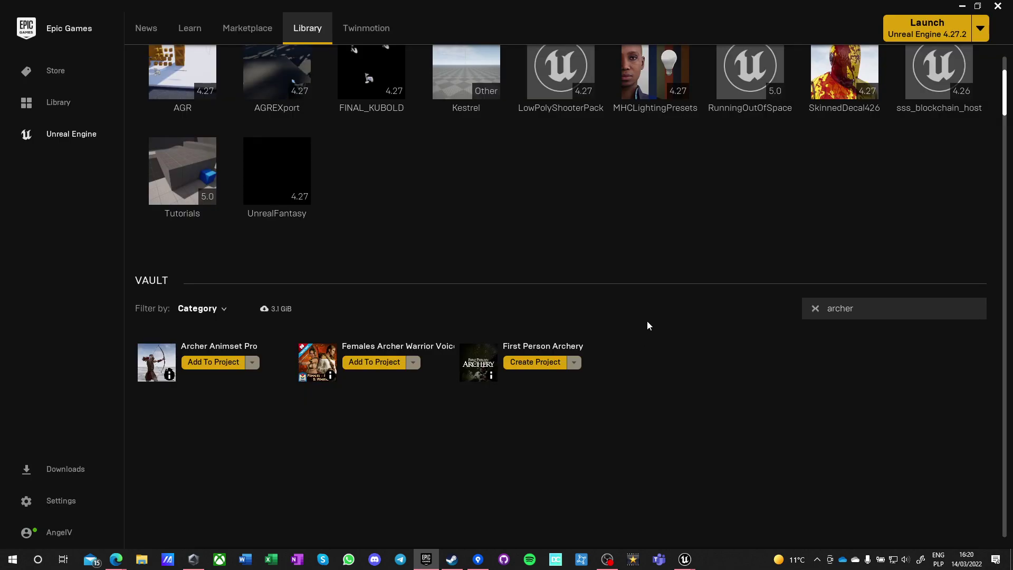
Step: Create a 4.27 First Person Archery project in C:\Unreal Projects and start its download
click(533, 364)
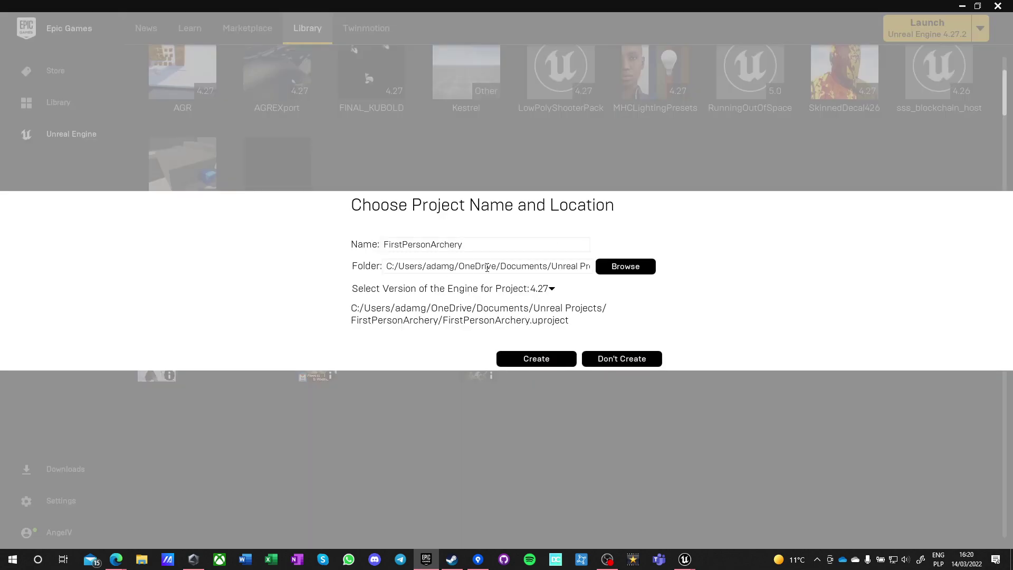
click(625, 266)
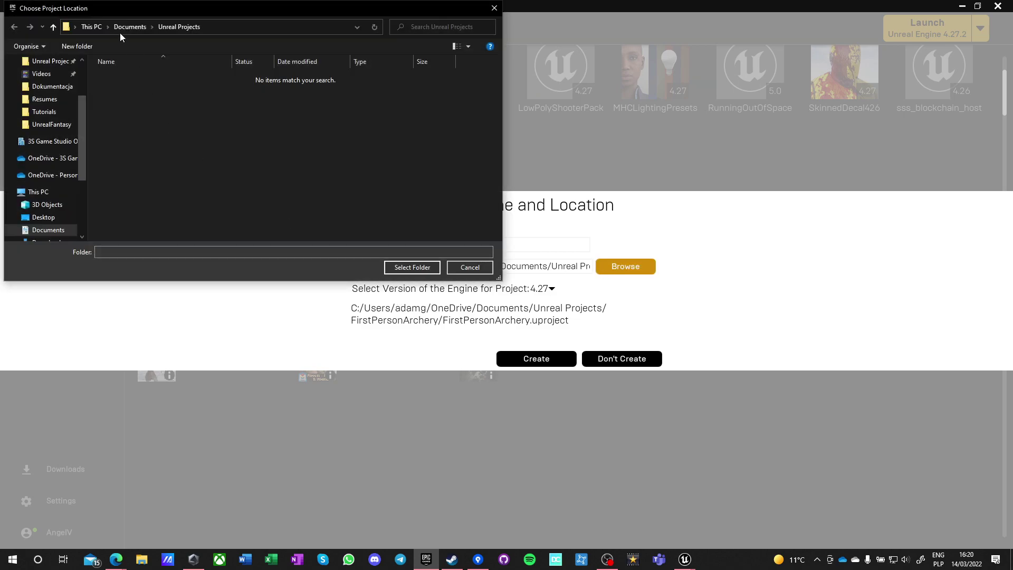
click(91, 26)
double_click(185, 222)
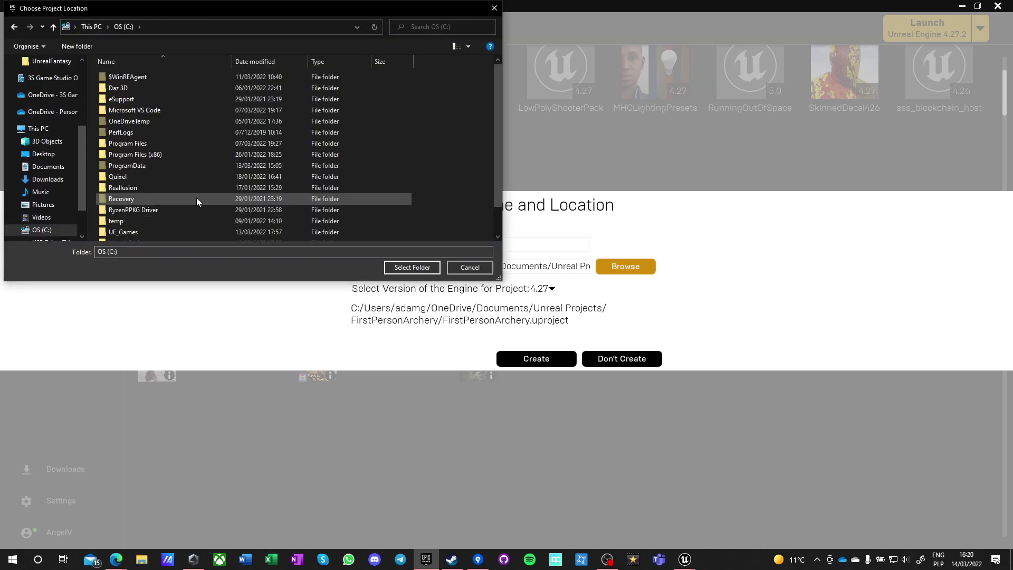
scroll(196, 200, down, 1)
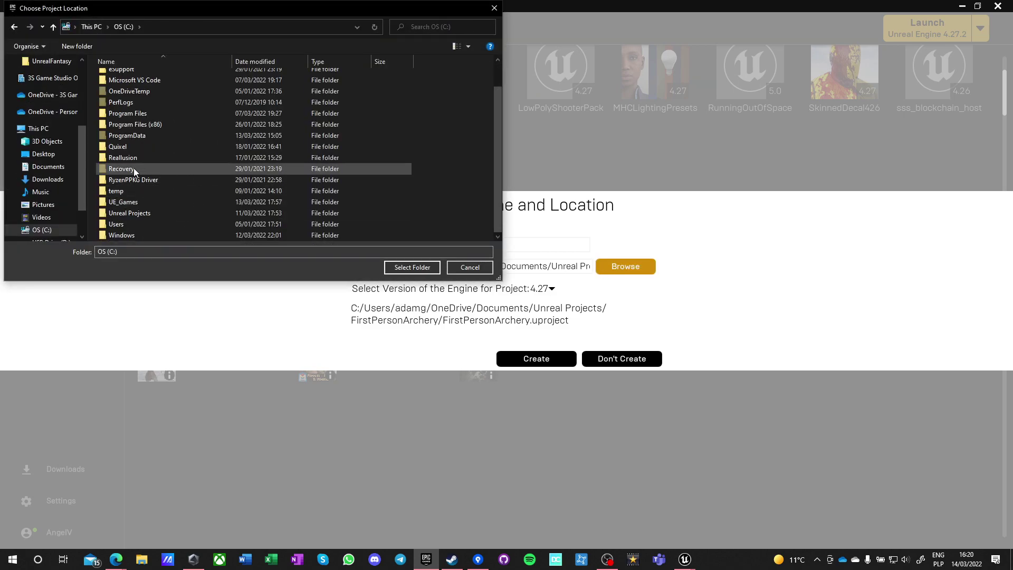
double_click(143, 214)
click(412, 267)
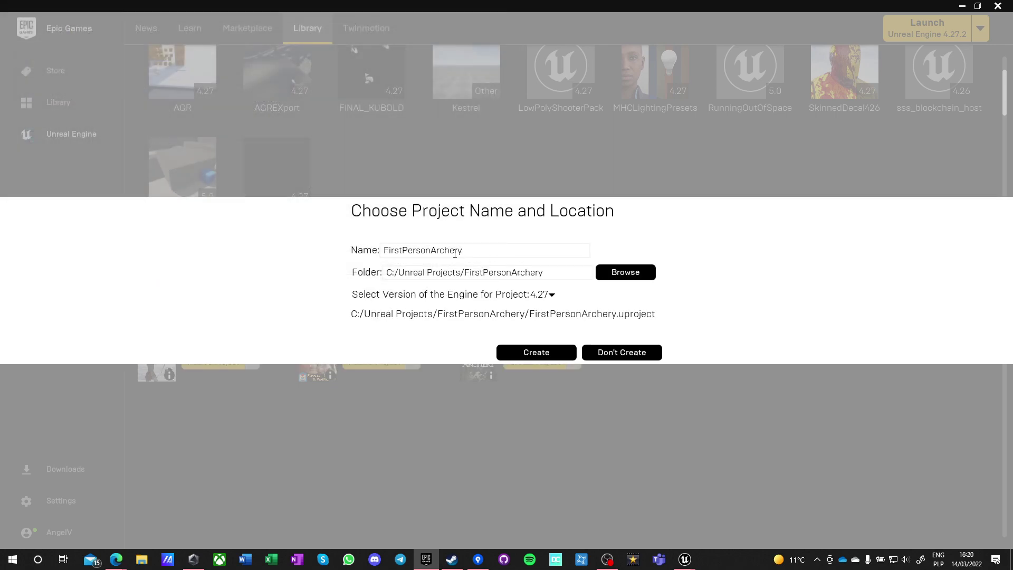
click(529, 352)
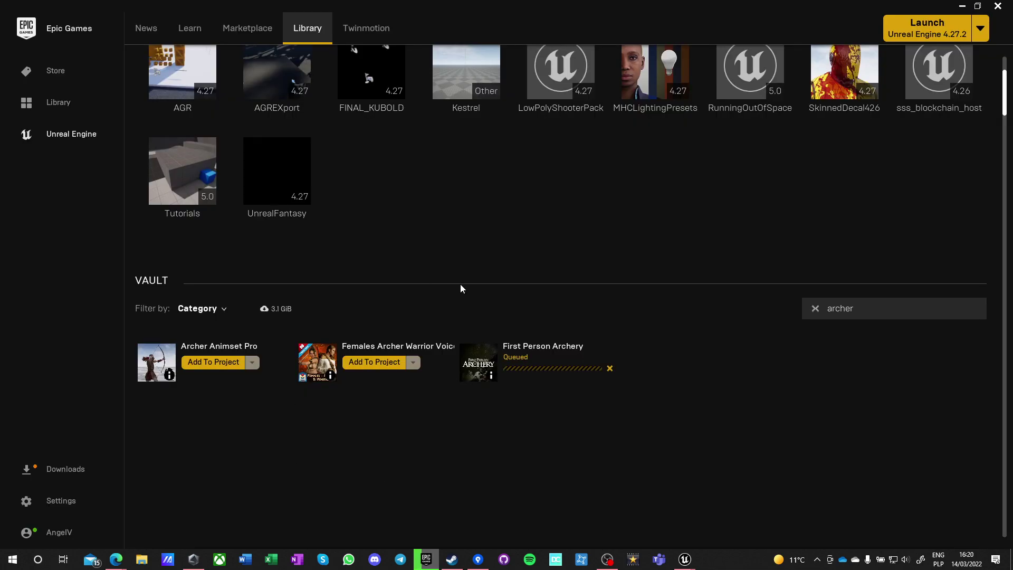
scroll(509, 288, up, 2)
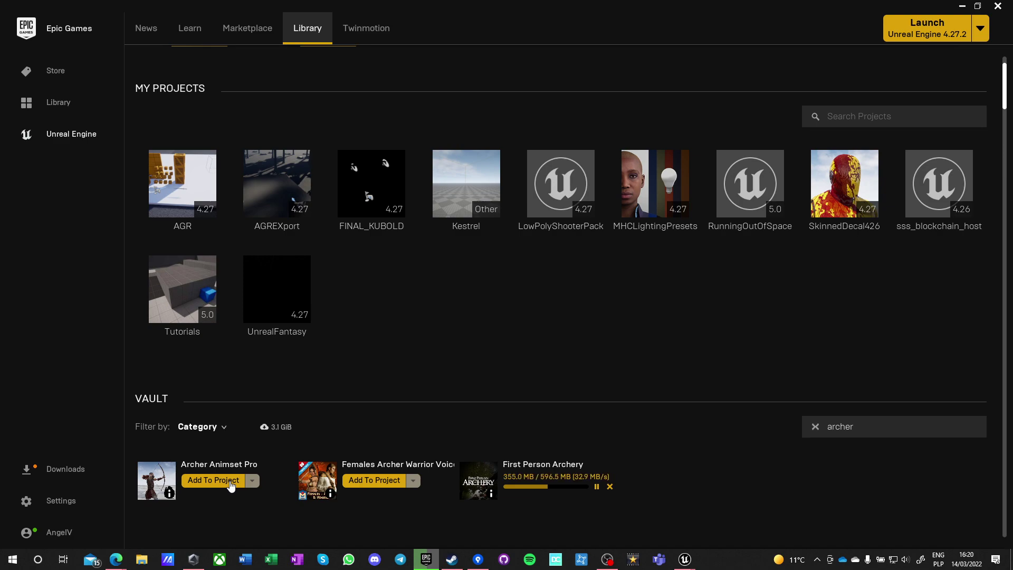
Step: Open the UnrealFantasy project folder on disk and check the Content folder's size
right_click(282, 307)
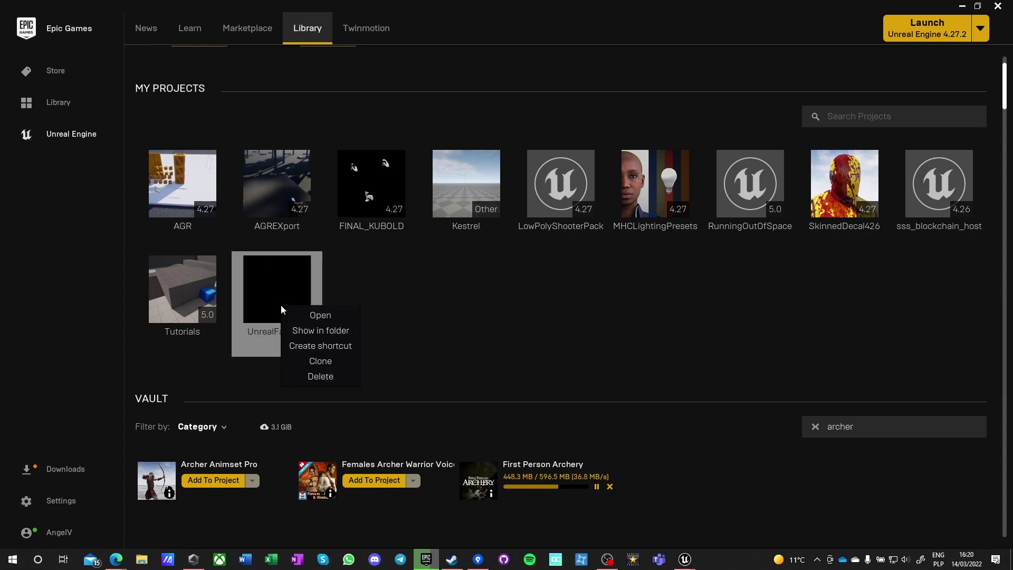
click(305, 332)
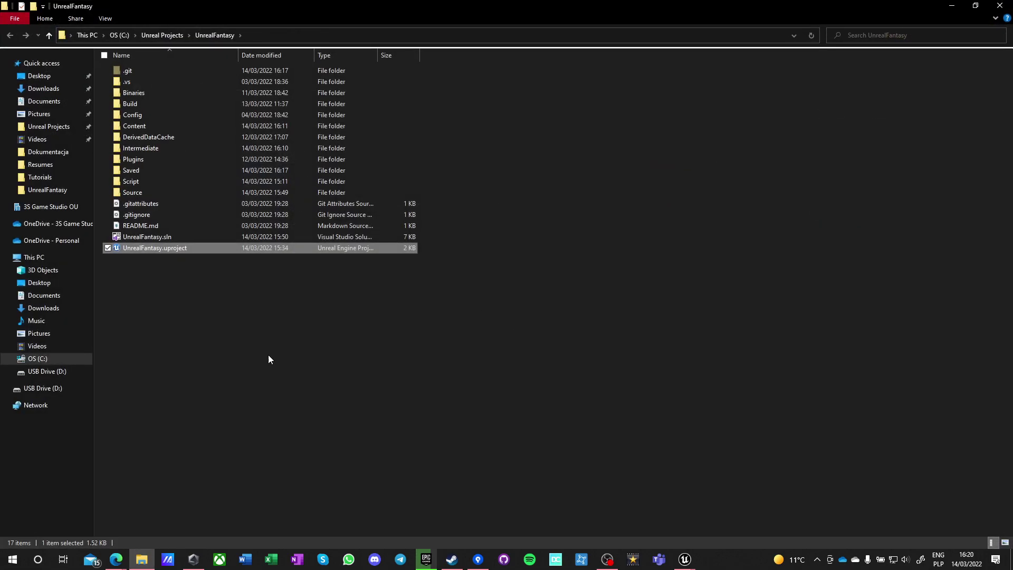
click(162, 35)
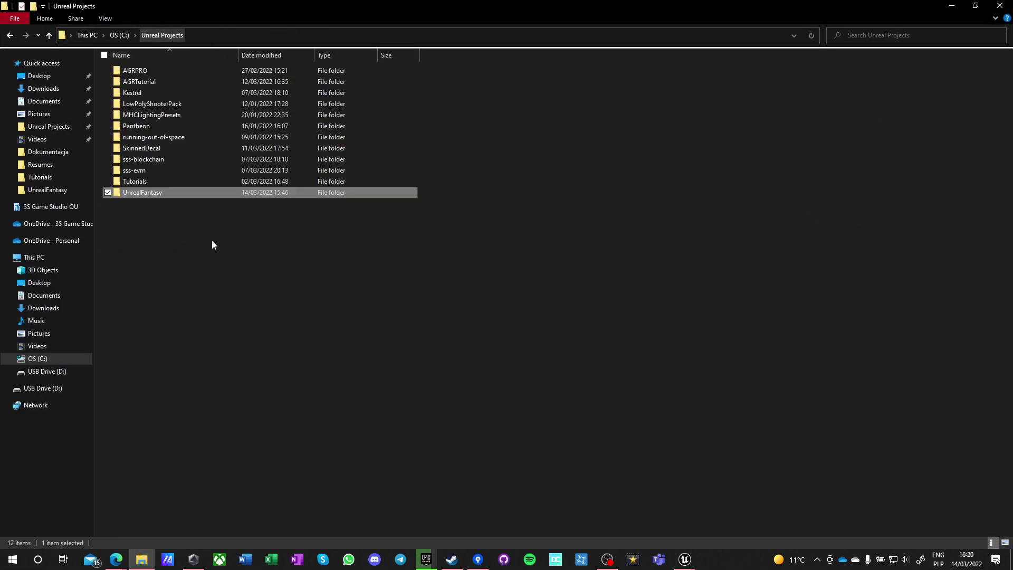
double_click(136, 193)
right_click(131, 129)
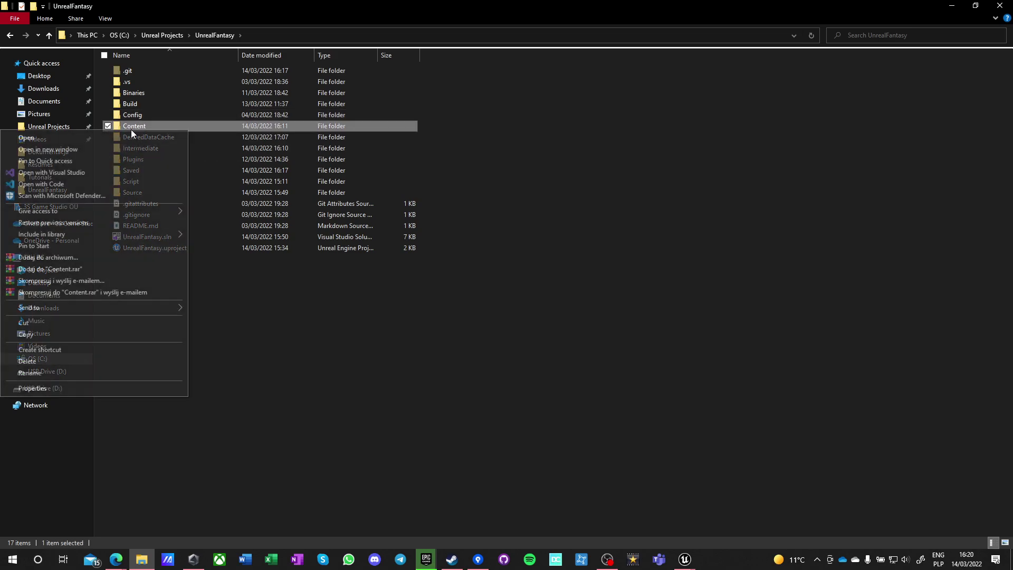
click(100, 389)
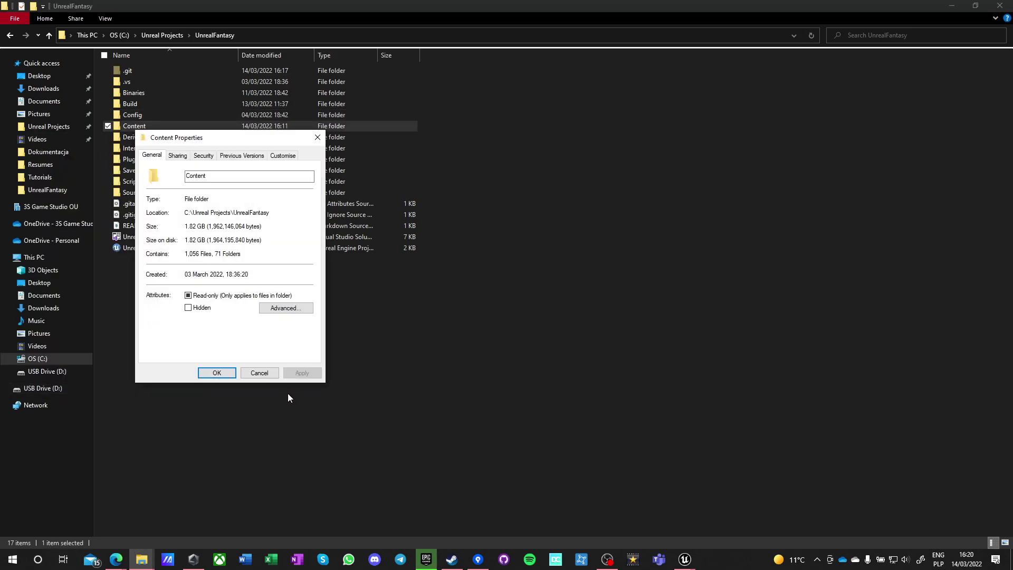
click(317, 137)
Step: Check the total size of the UnrealFantasy folder and of its .git folder (4.05 GB)
click(159, 34)
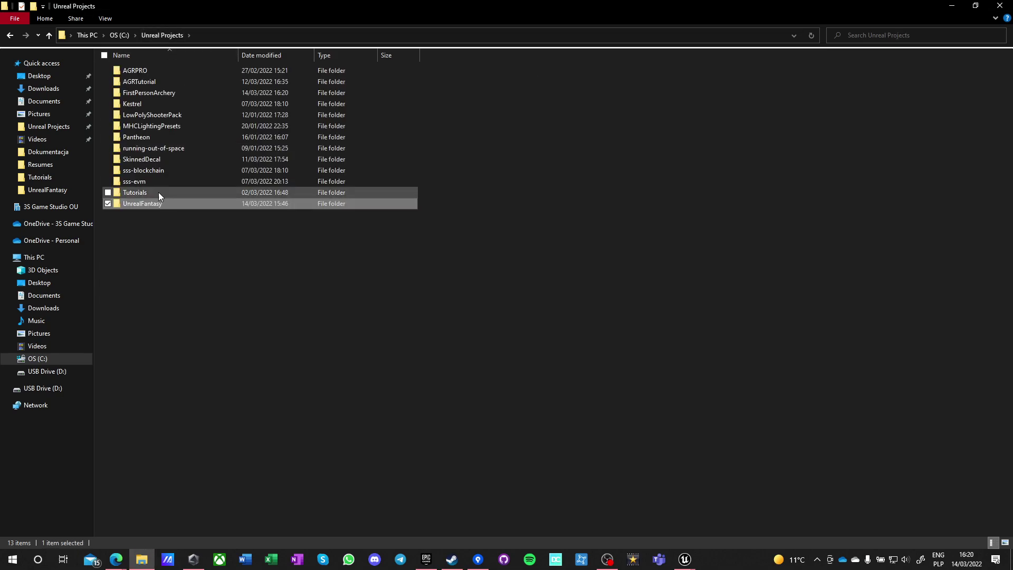
right_click(140, 203)
click(76, 461)
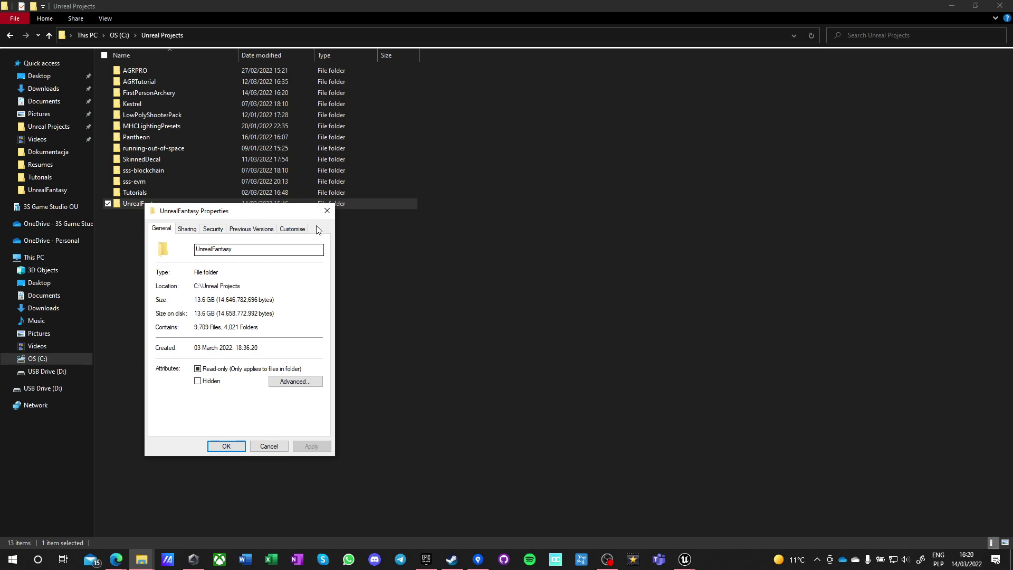
click(327, 210)
double_click(140, 202)
right_click(128, 70)
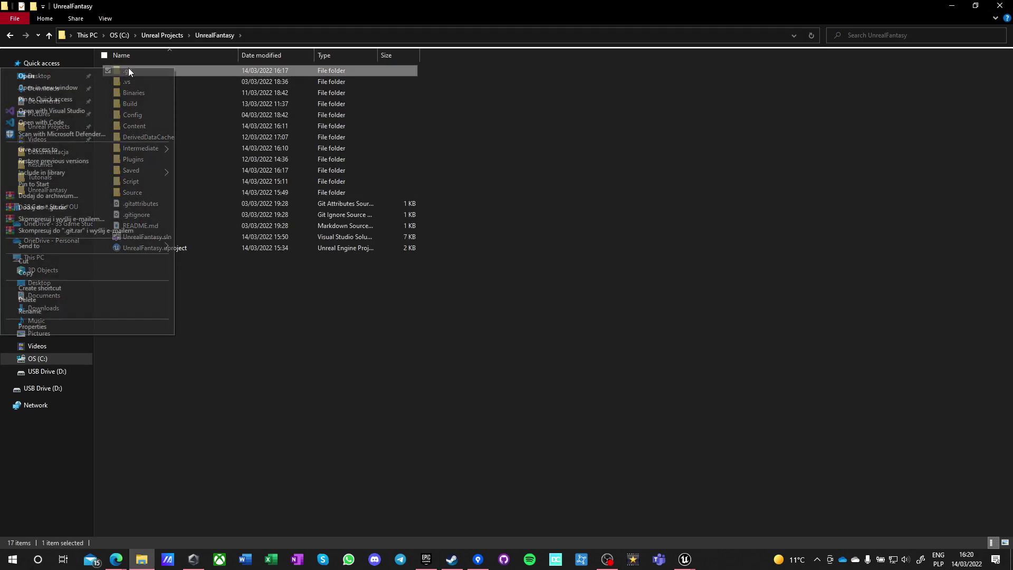
click(95, 327)
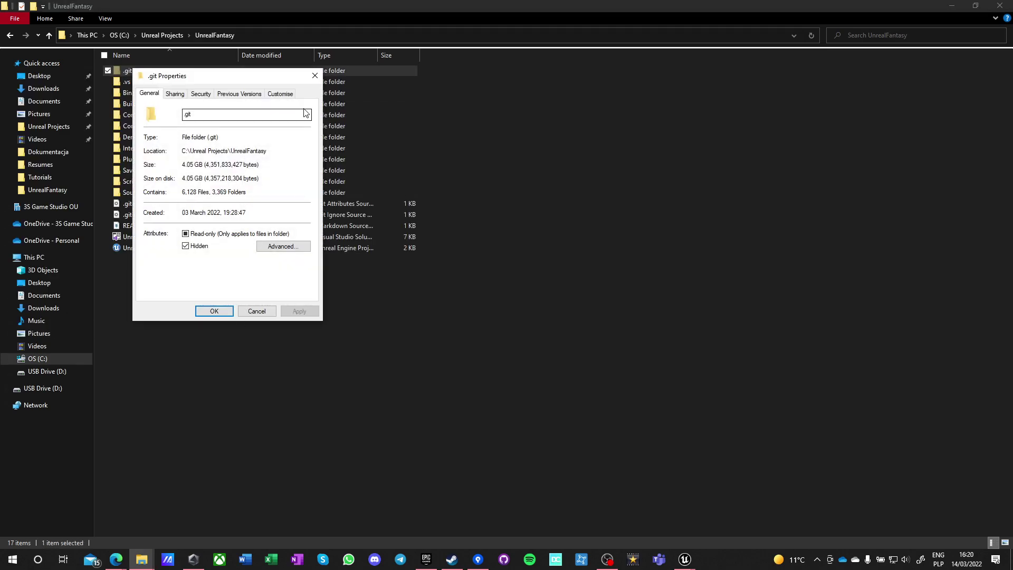
click(315, 76)
Step: Read the combined size of Binaries, Intermediate and Plugins (3.05 GB), then close File Explorer
click(133, 93)
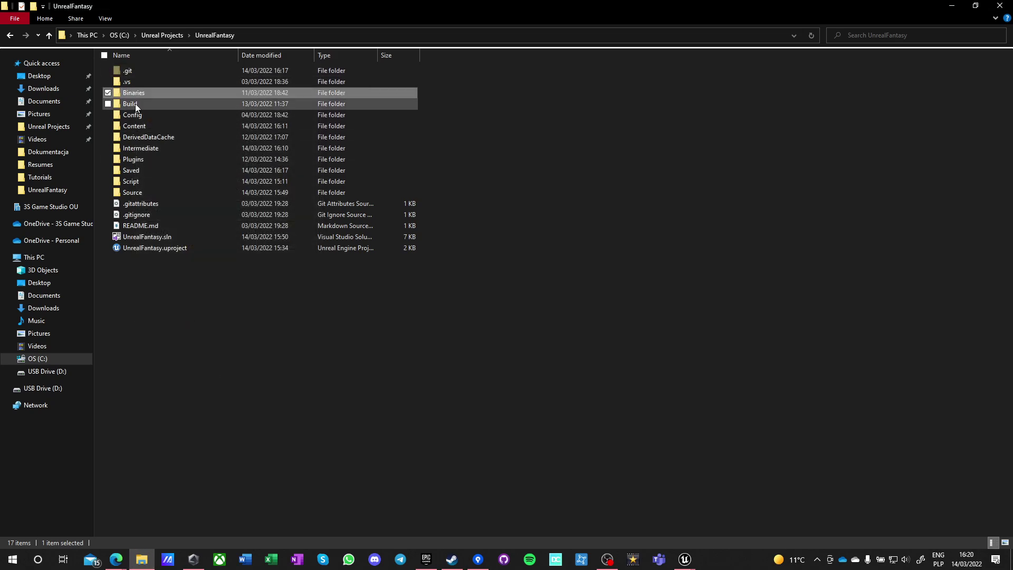
ctrl+click(128, 159)
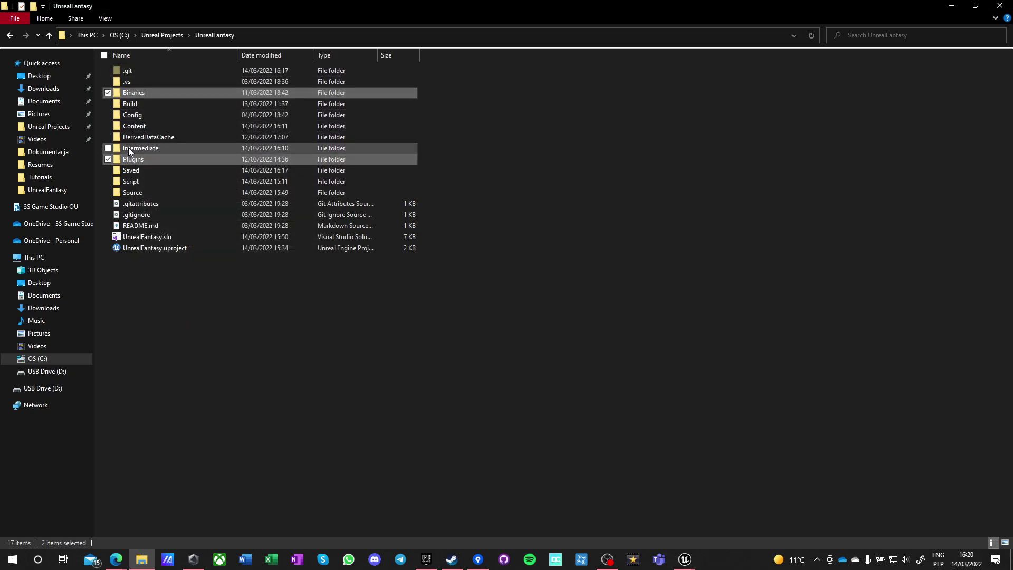
ctrl+click(128, 148)
right_click(128, 148)
click(68, 357)
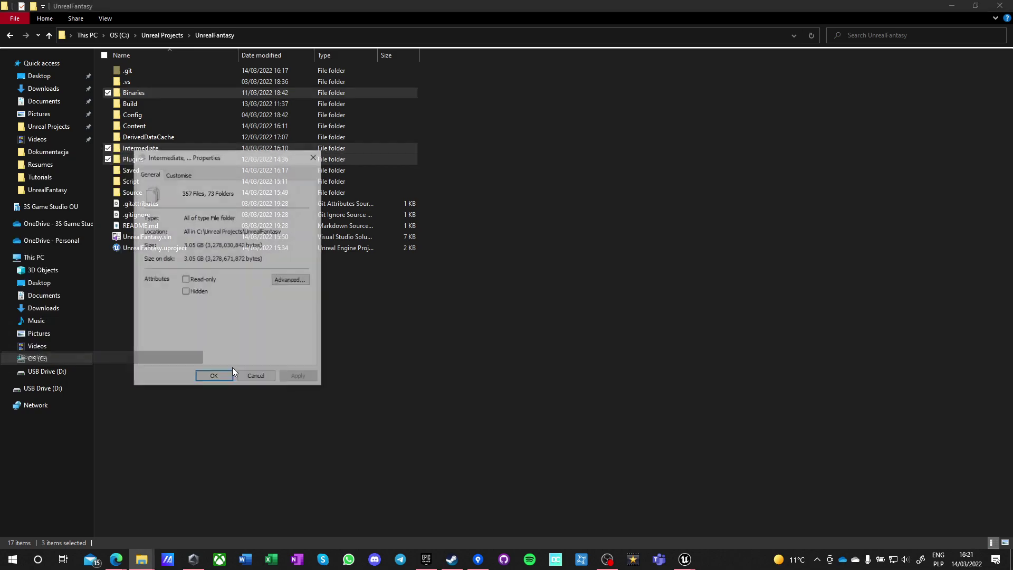
click(247, 376)
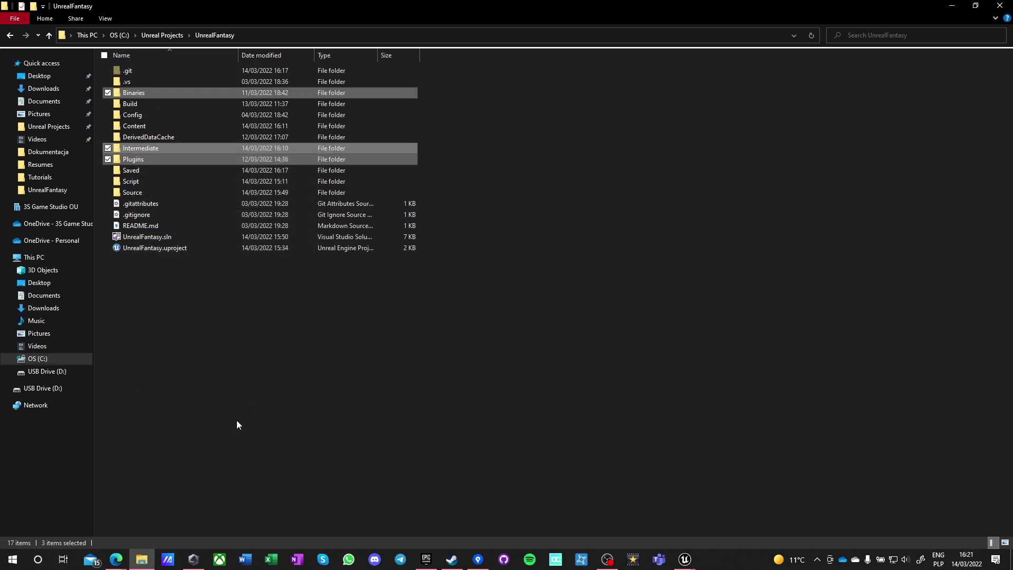
click(237, 420)
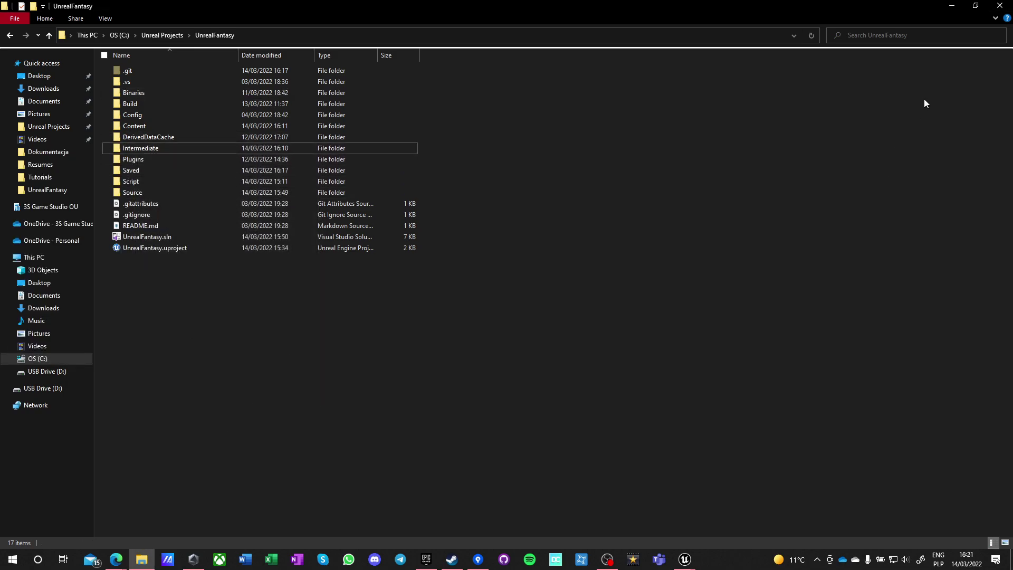
click(992, 11)
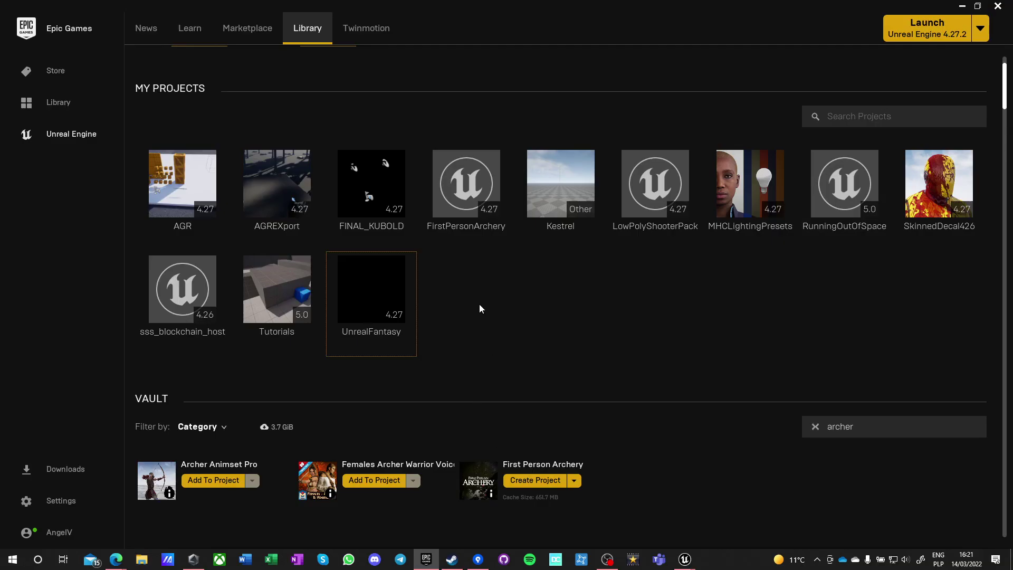
Step: Launch FirstPersonArchery from My Projects in Unreal Editor and close the UnrealFantasy editor
double_click(469, 247)
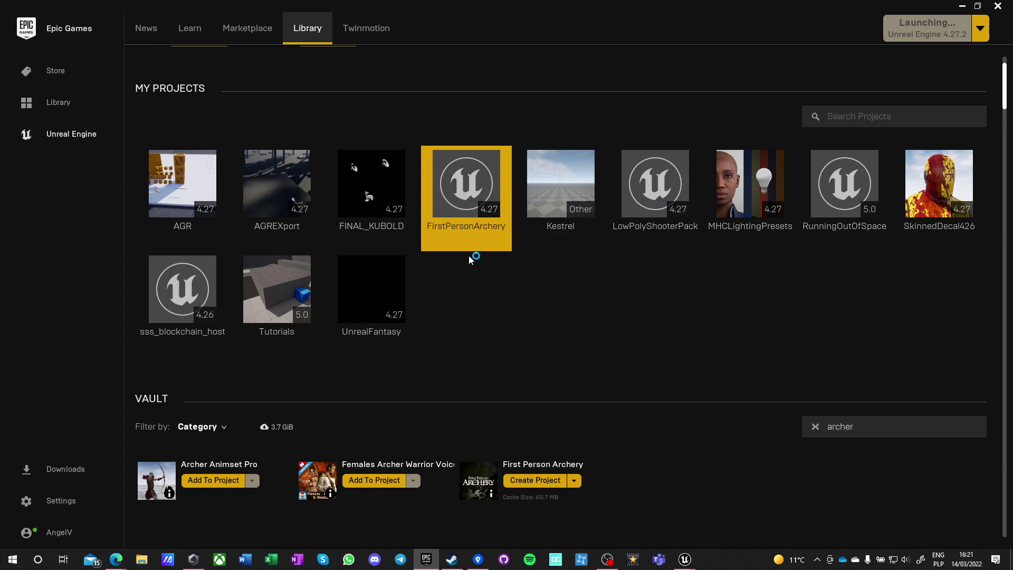
mouse_move(685, 559)
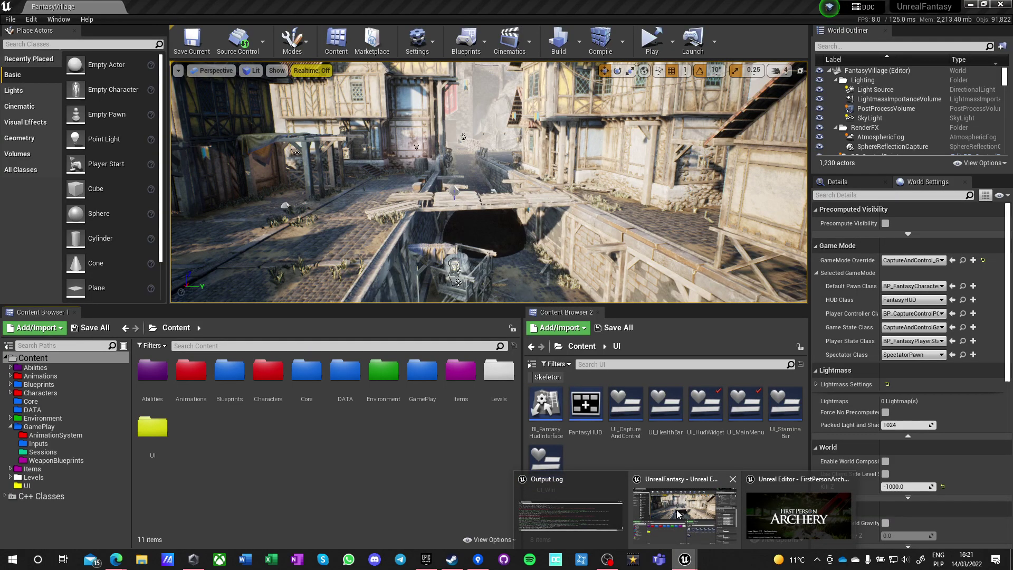
click(696, 506)
click(999, 5)
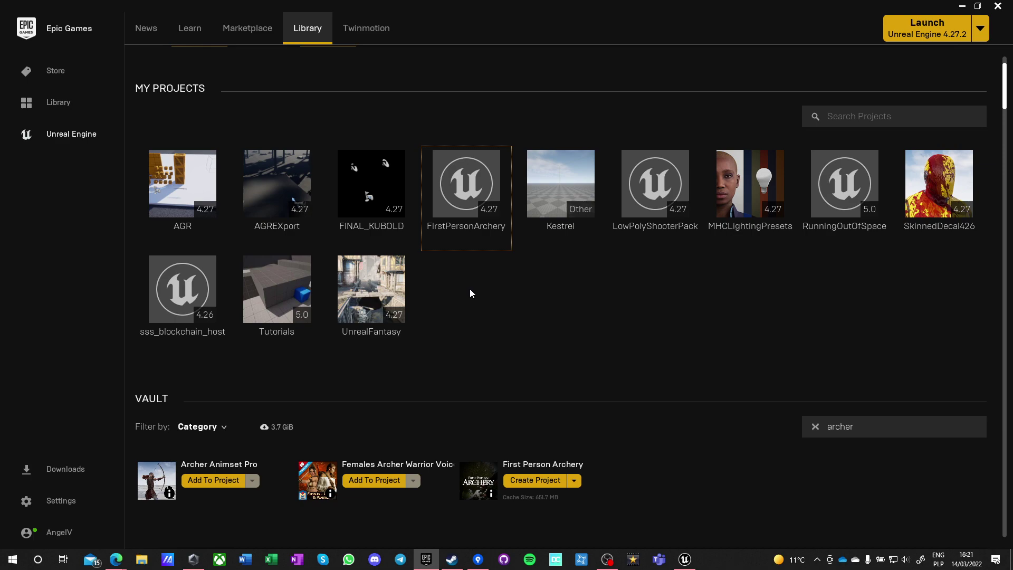
click(116, 559)
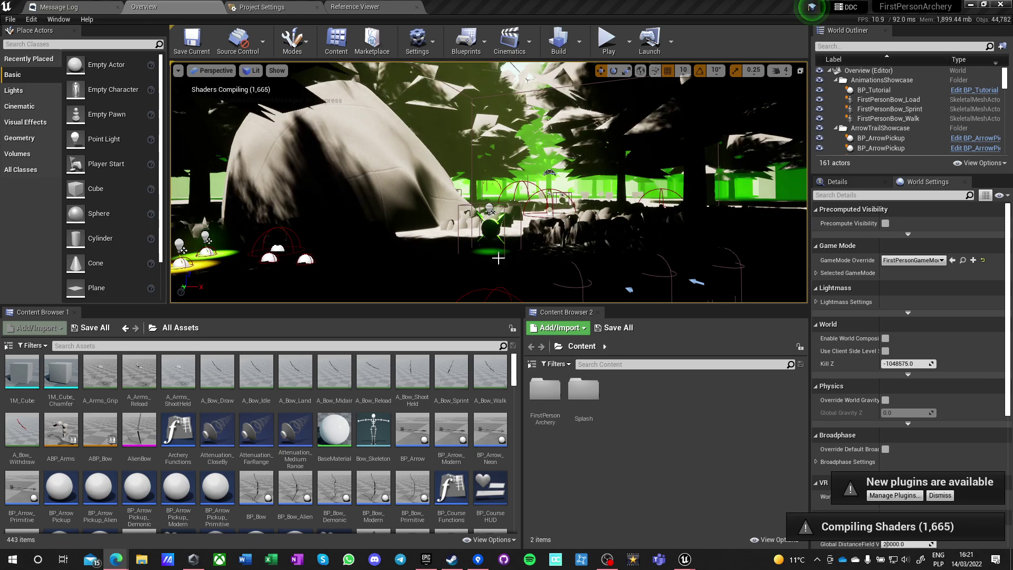
Step: Dismiss the plugins notification and browse to Content > FirstPersonArchery > Bows > PrimitiveBow
click(938, 496)
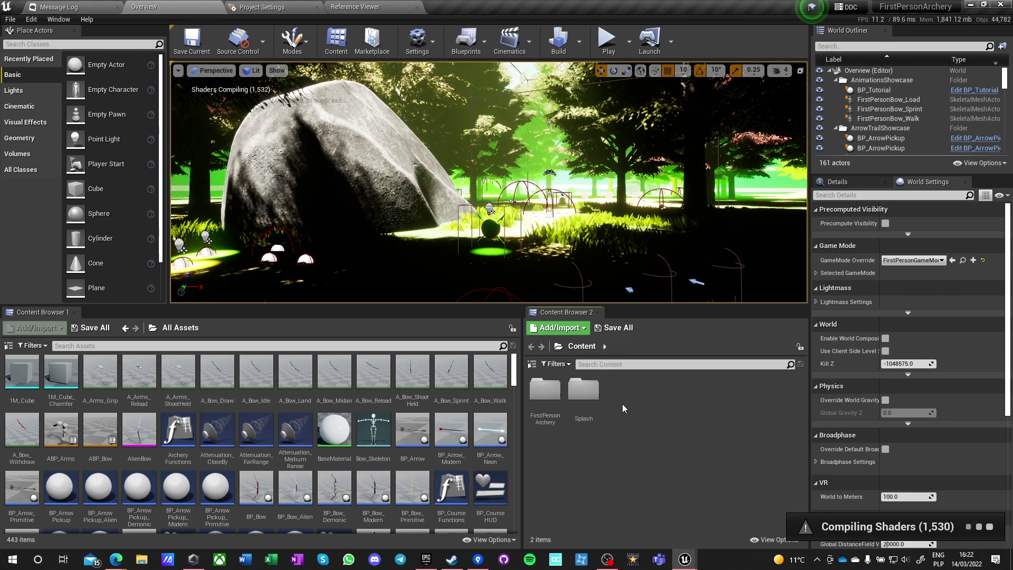
double_click(545, 392)
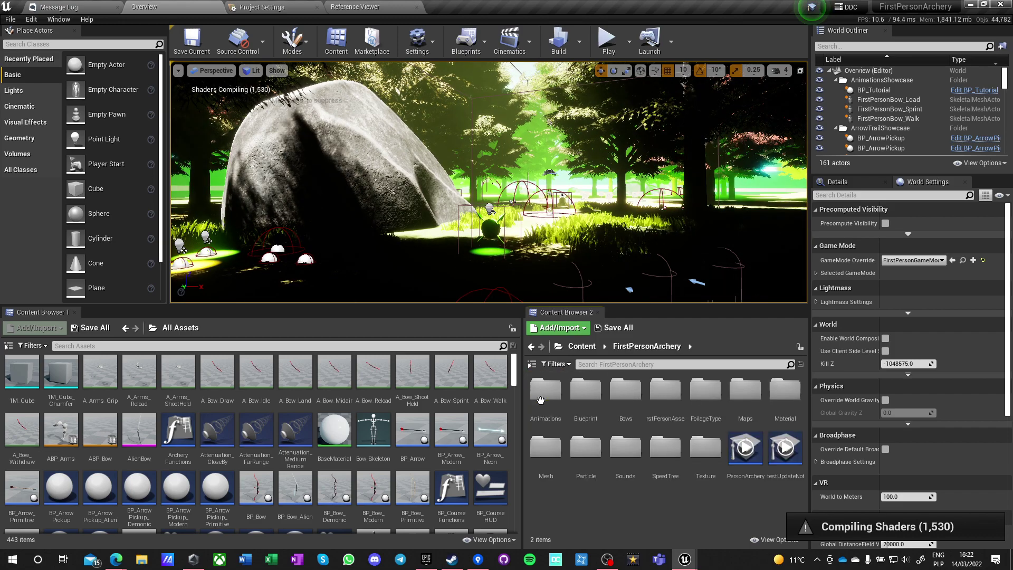
click(9, 346)
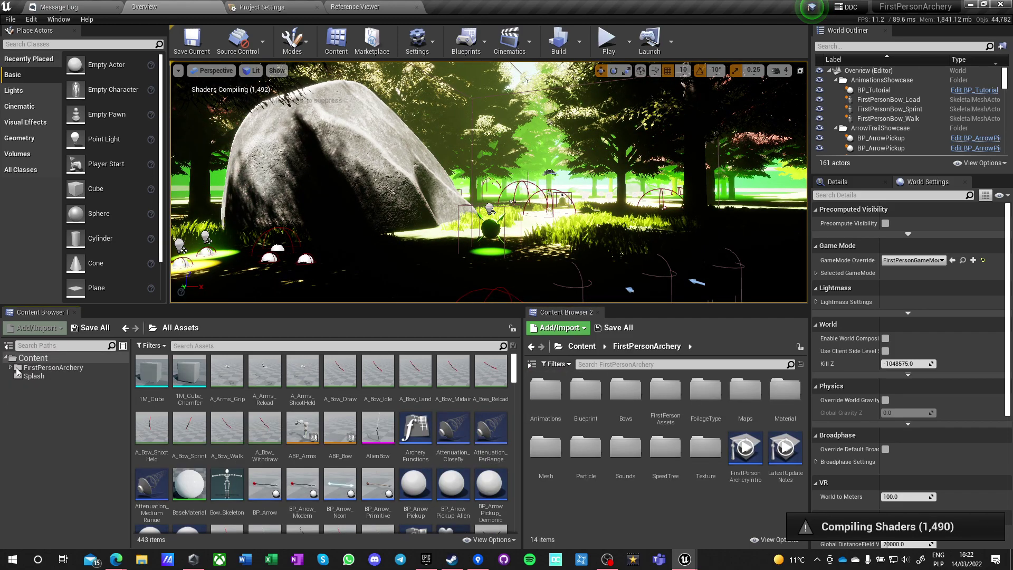
click(31, 359)
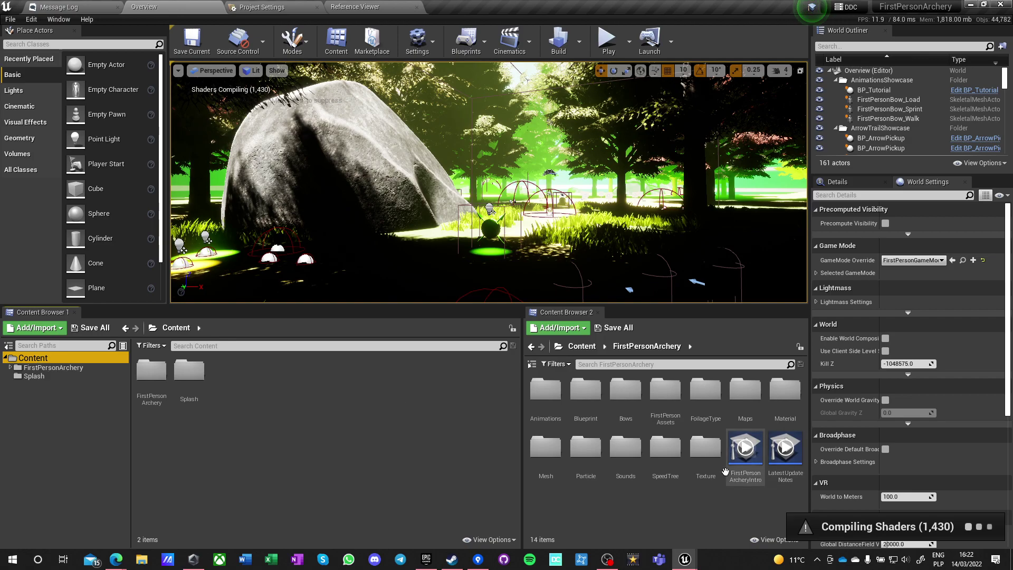
double_click(626, 390)
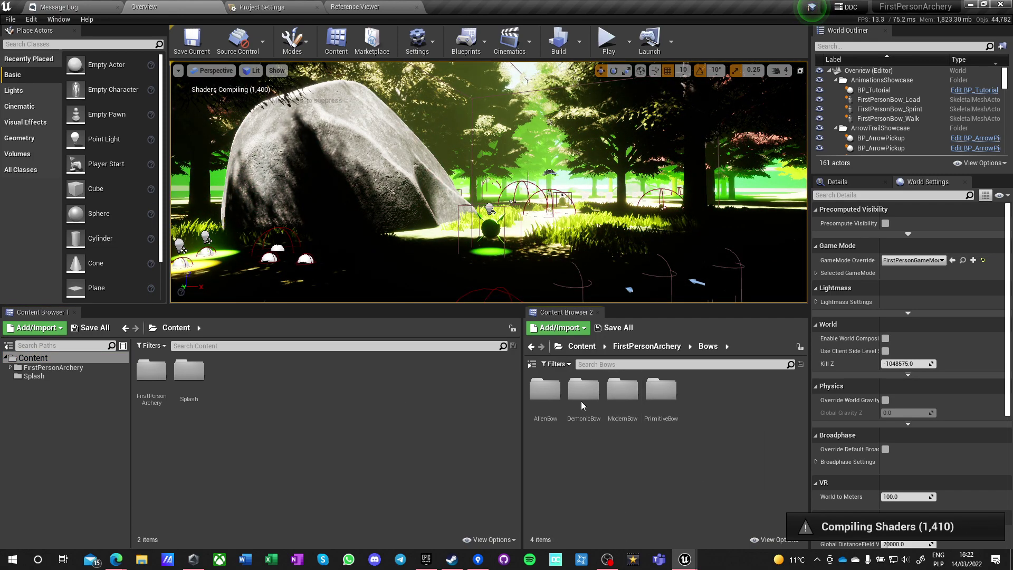
click(546, 392)
click(662, 414)
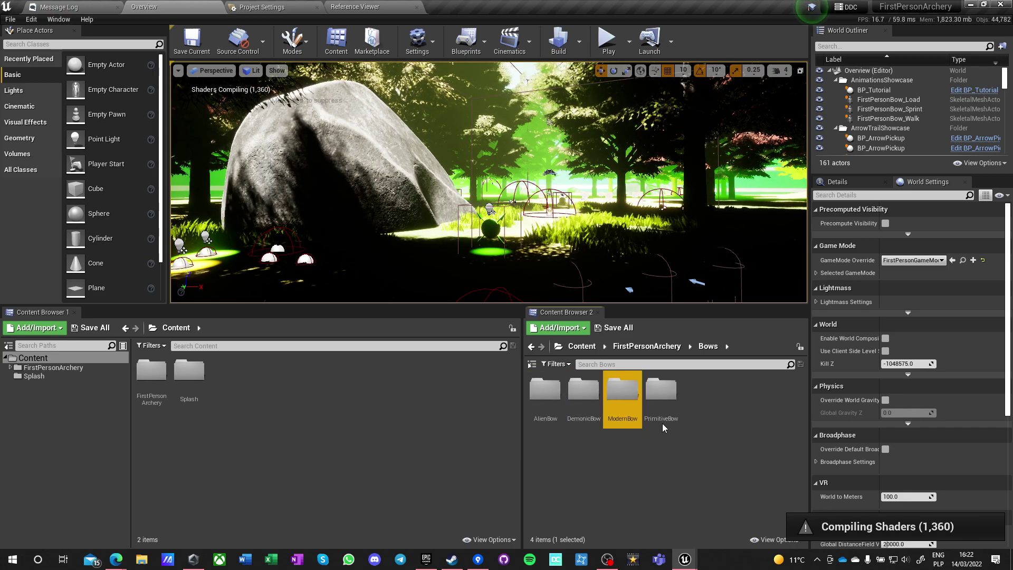
double_click(662, 414)
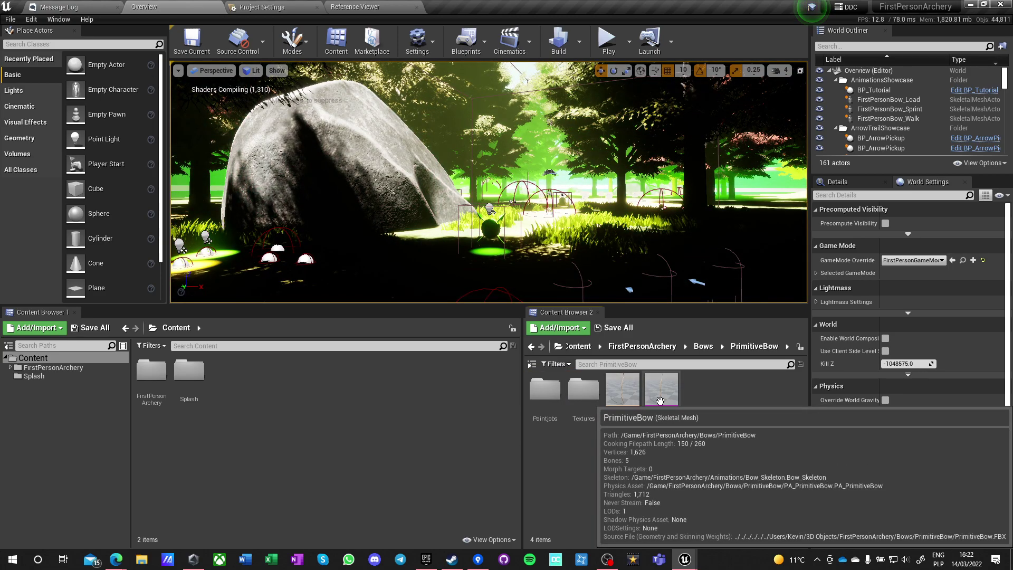
Step: Preview the PA_PrimitiveBow physics asset, then open the PrimitiveBow skeletal mesh showing bow and arrow
double_click(626, 397)
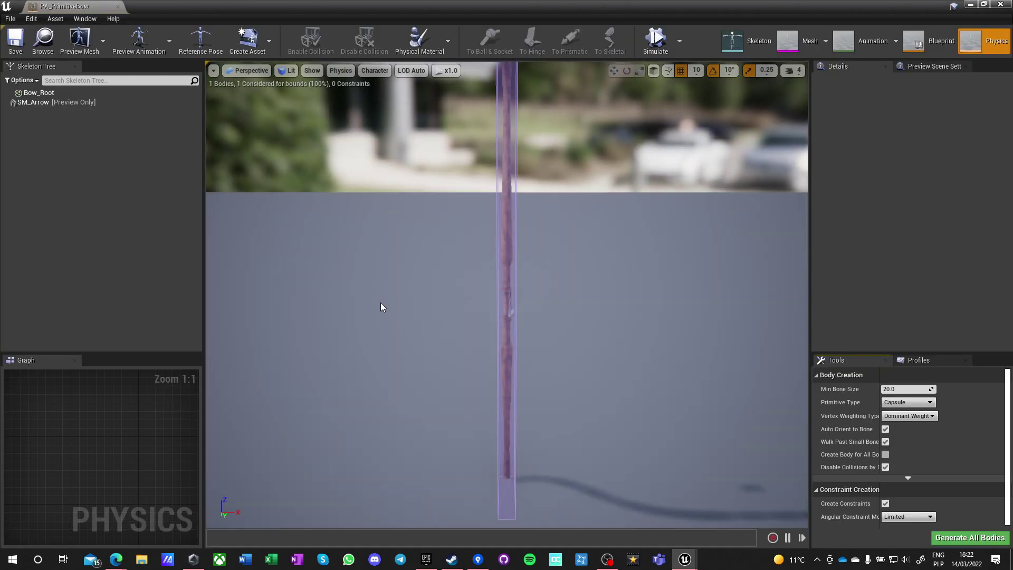
drag(382, 307, 385, 244)
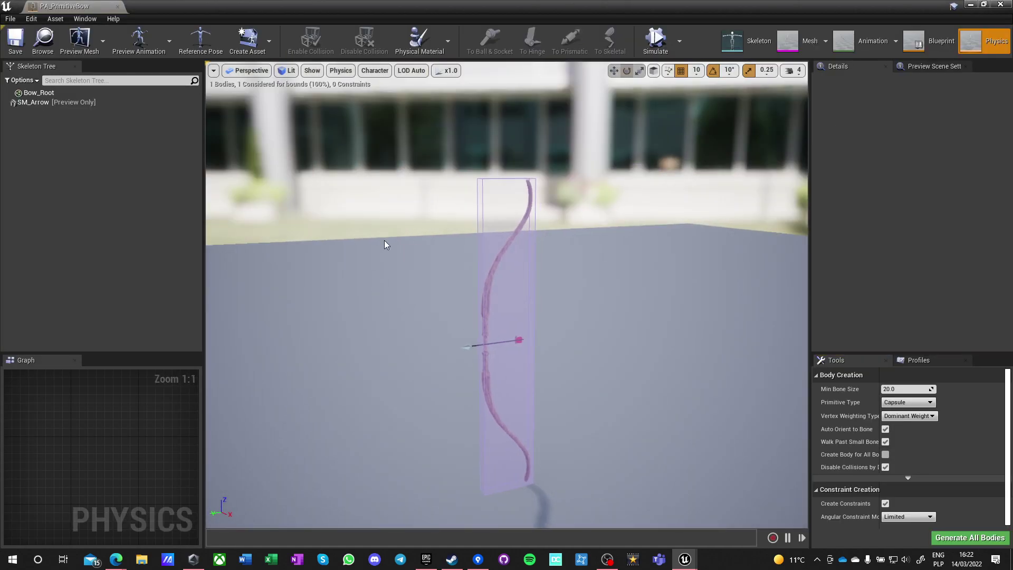
click(117, 8)
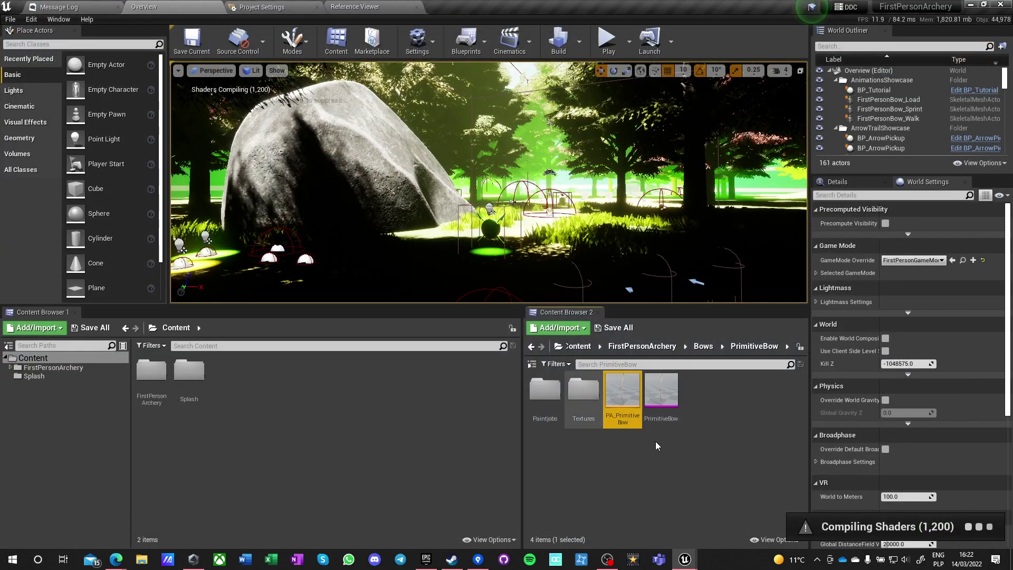
double_click(659, 398)
drag(455, 242, 551, 224)
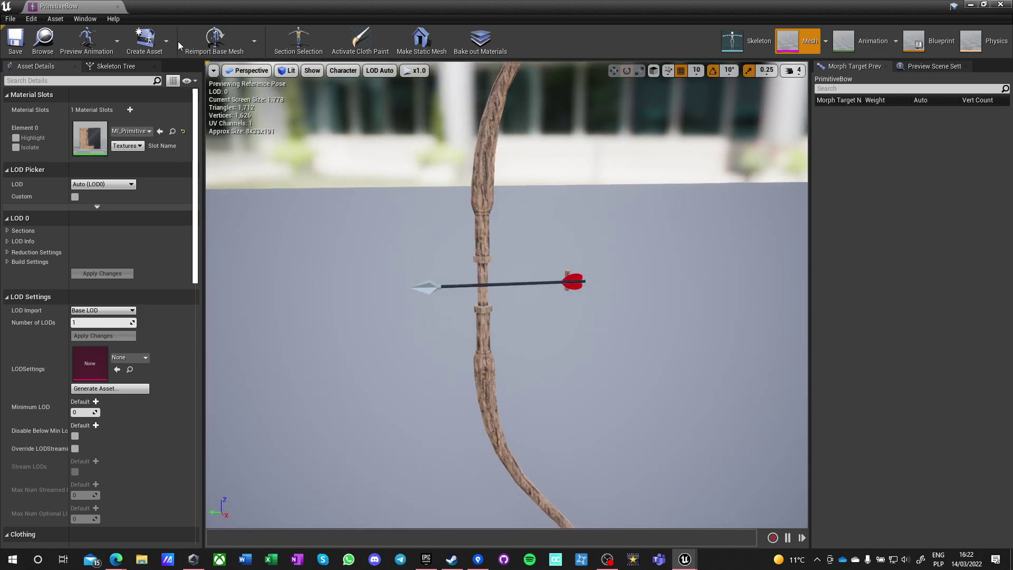
Step: Show the Skeleton Tree and inspect the Arrow, TopString, BottomString and LHand_Grip sockets
click(103, 68)
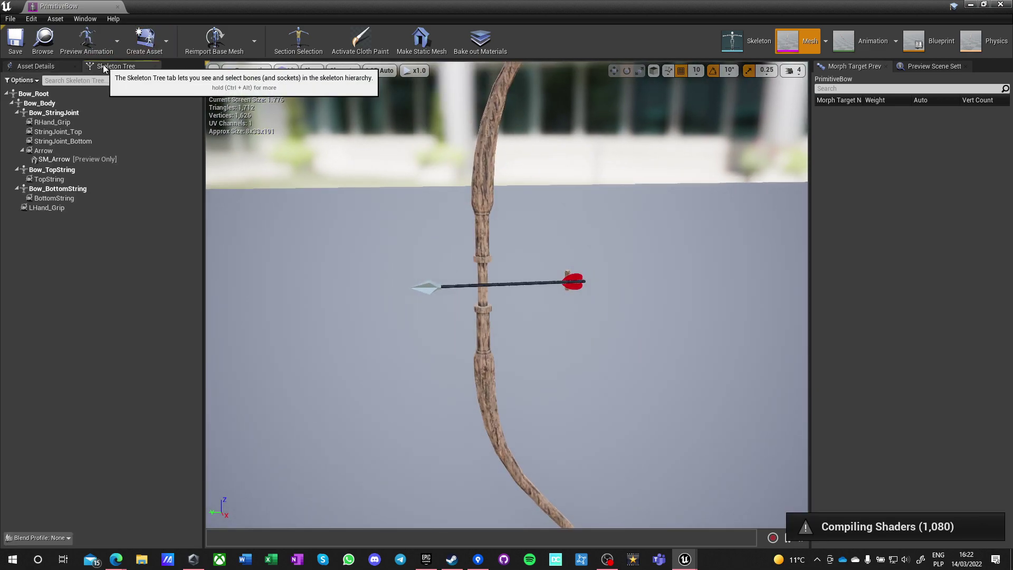
click(60, 161)
click(44, 152)
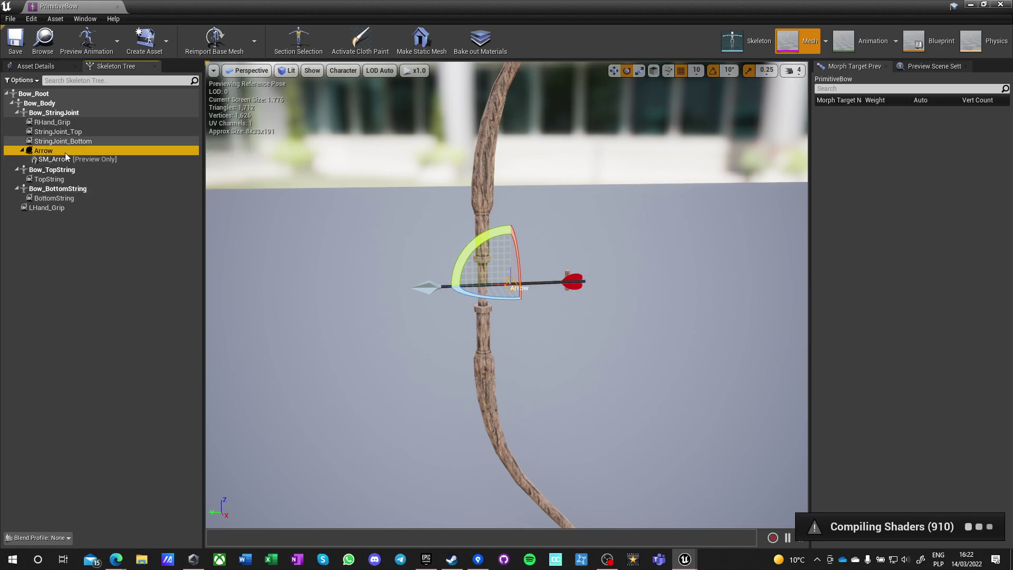
click(58, 180)
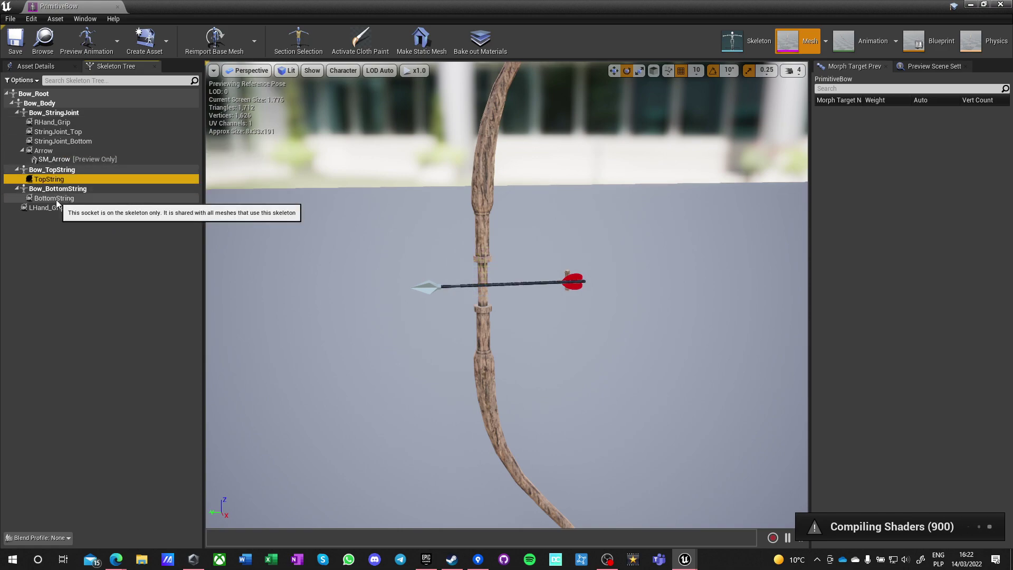
click(54, 198)
click(51, 208)
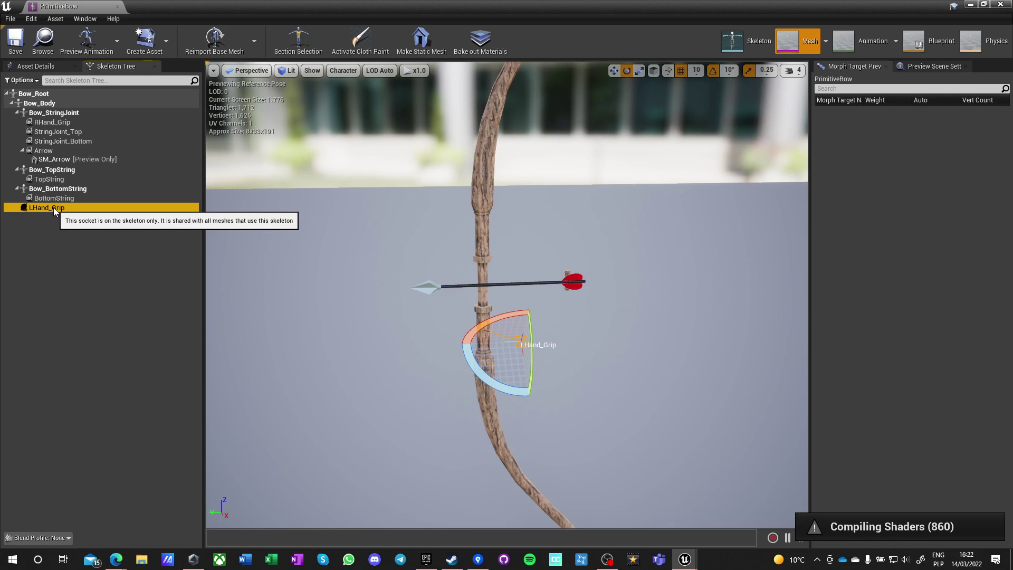
Step: Check the string joint, RHand_Grip, Bow_StringJoint, Bow_BottomString and Bow_Body entries, then close the mesh editor
click(49, 141)
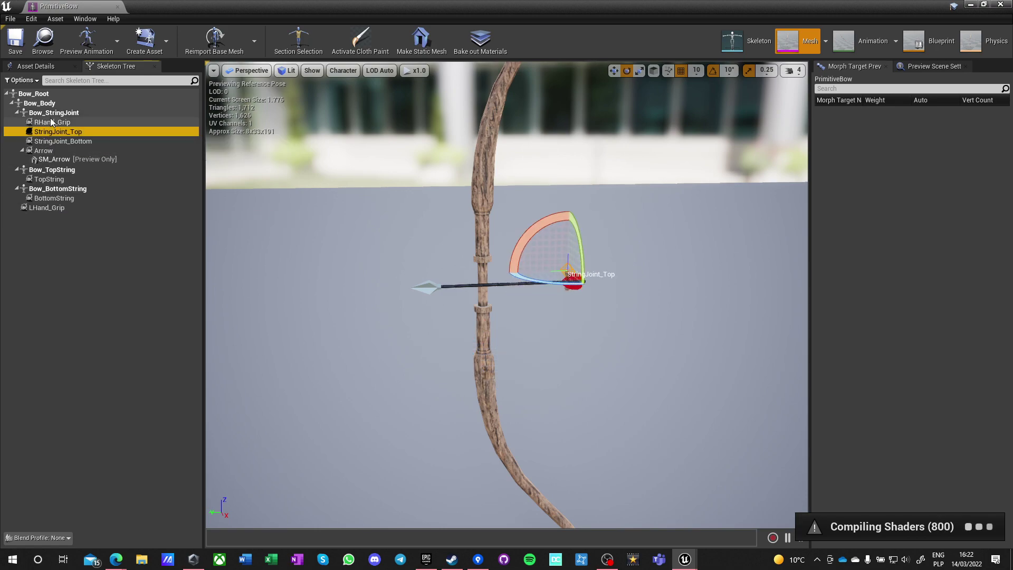
click(51, 122)
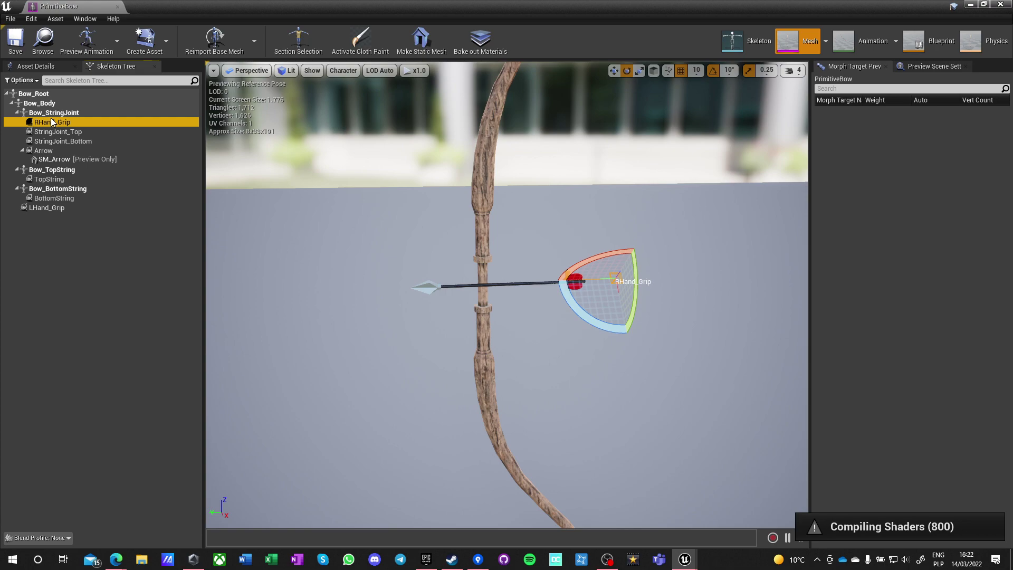
click(47, 207)
click(50, 112)
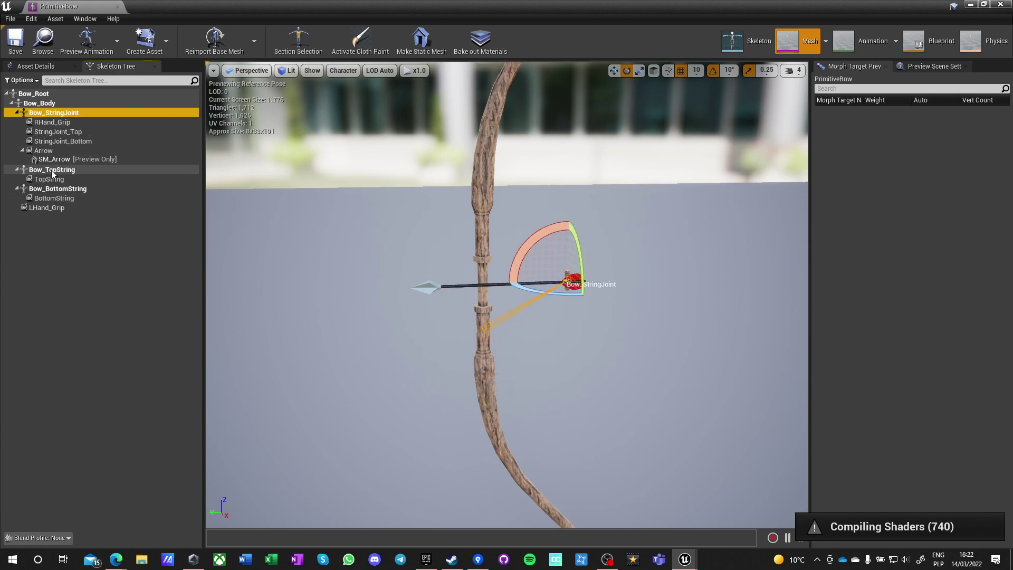
click(53, 189)
click(39, 103)
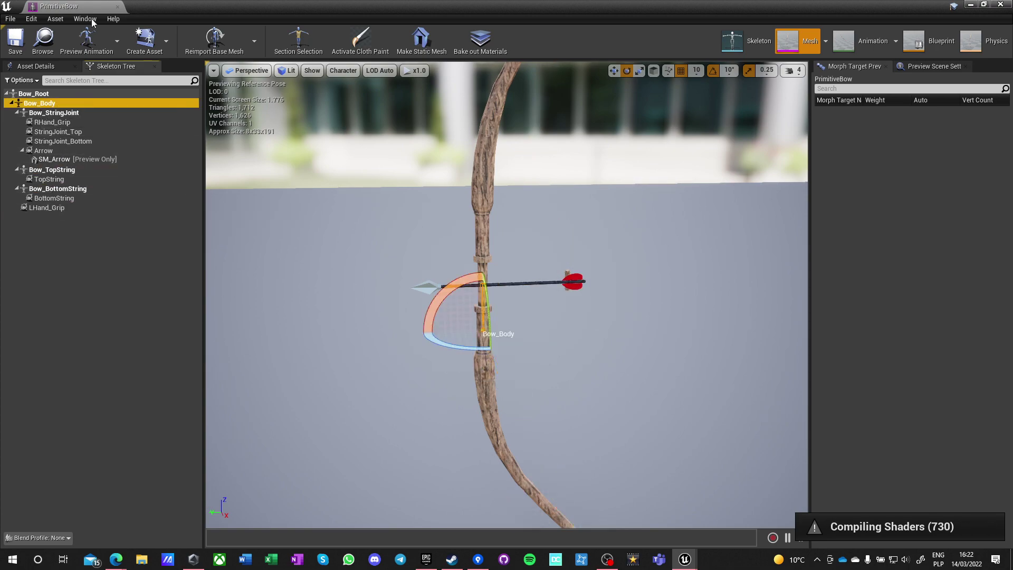
click(117, 6)
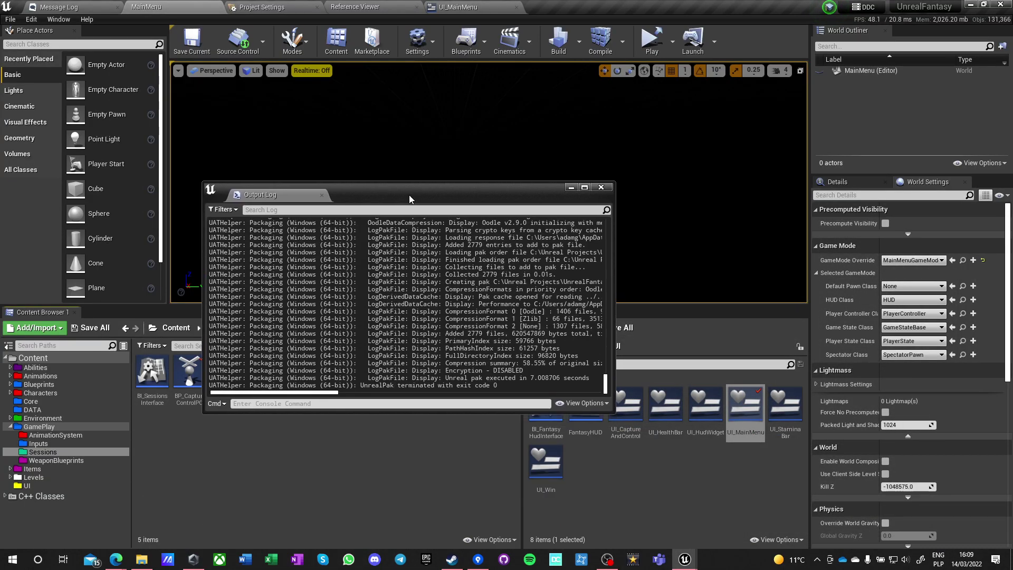
Step: Maximize the packaging Output Log, confirm its final lines read BUILD SUCCESSFUL, and close it
drag(409, 195, 394, 298)
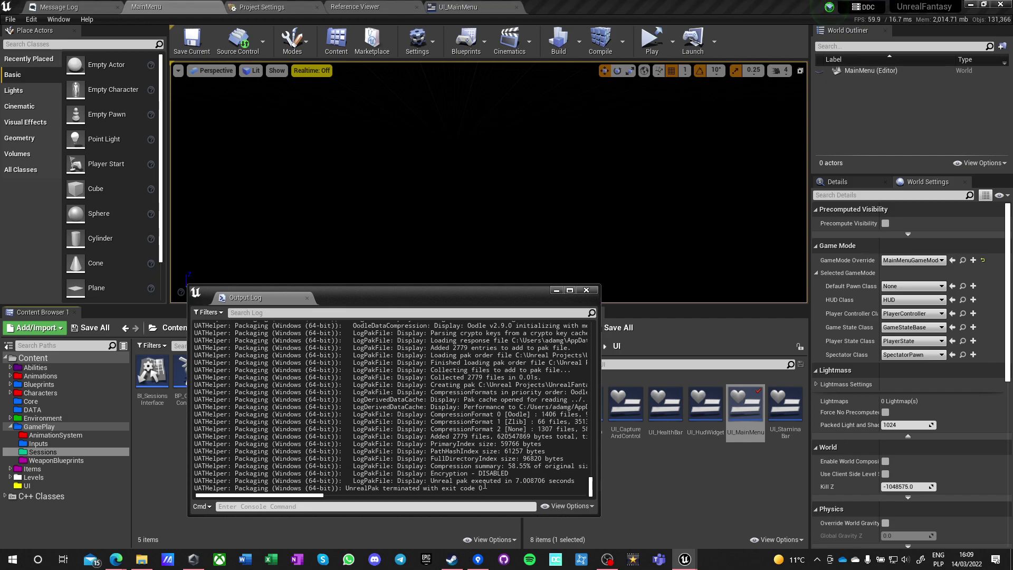
double_click(457, 294)
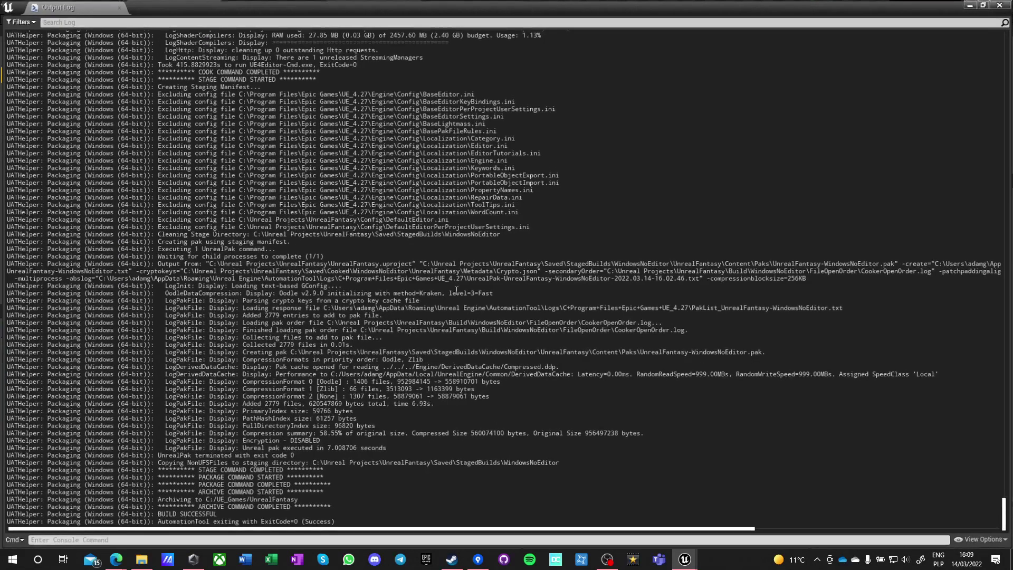
drag(153, 500, 333, 513)
click(436, 445)
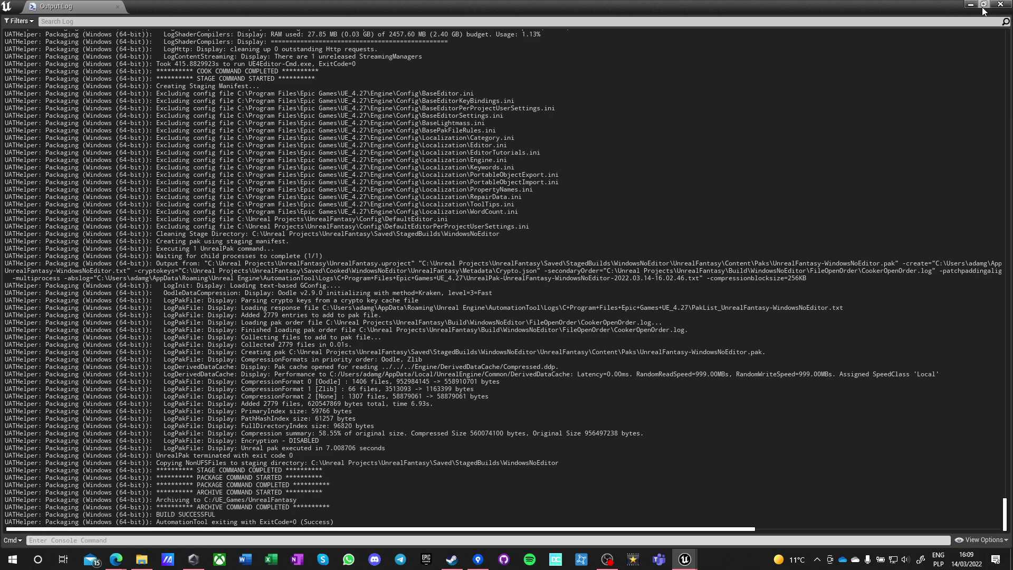
click(1000, 4)
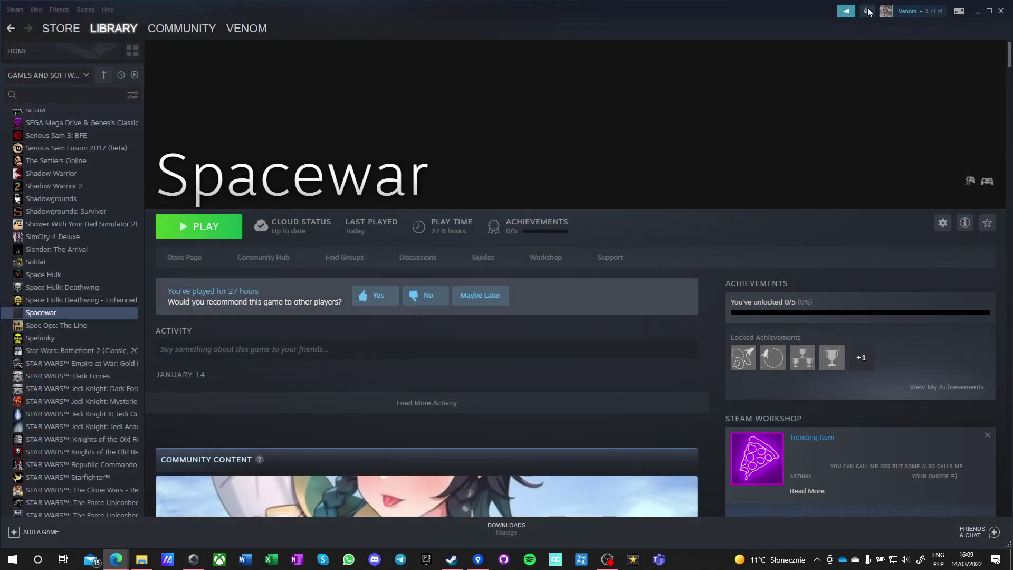
Step: Go to C:\UE_Games\UnrealFantasy\WindowsNoEditor in Explorer and run UnrealFantasy.exe
click(142, 560)
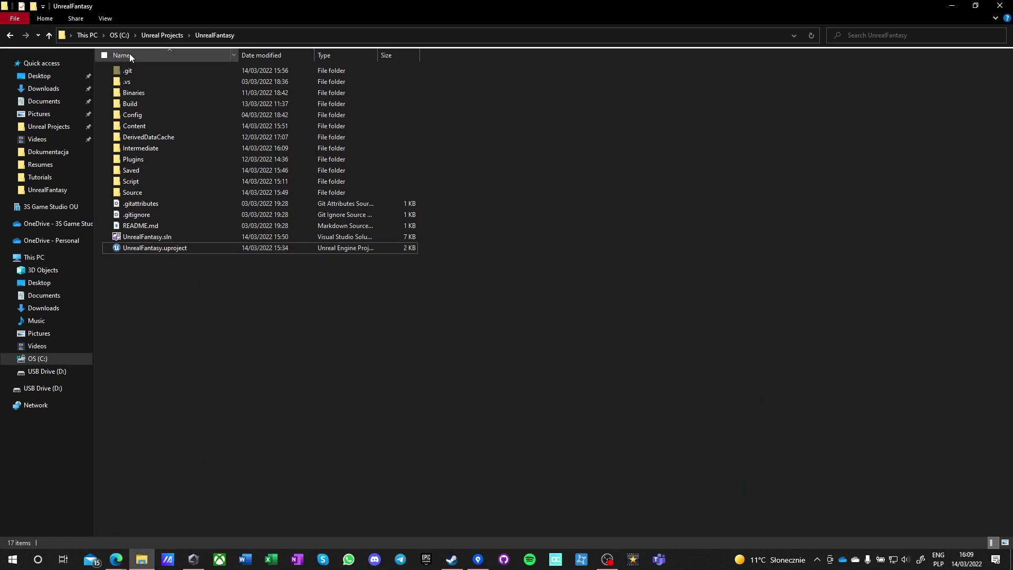
click(125, 35)
double_click(137, 229)
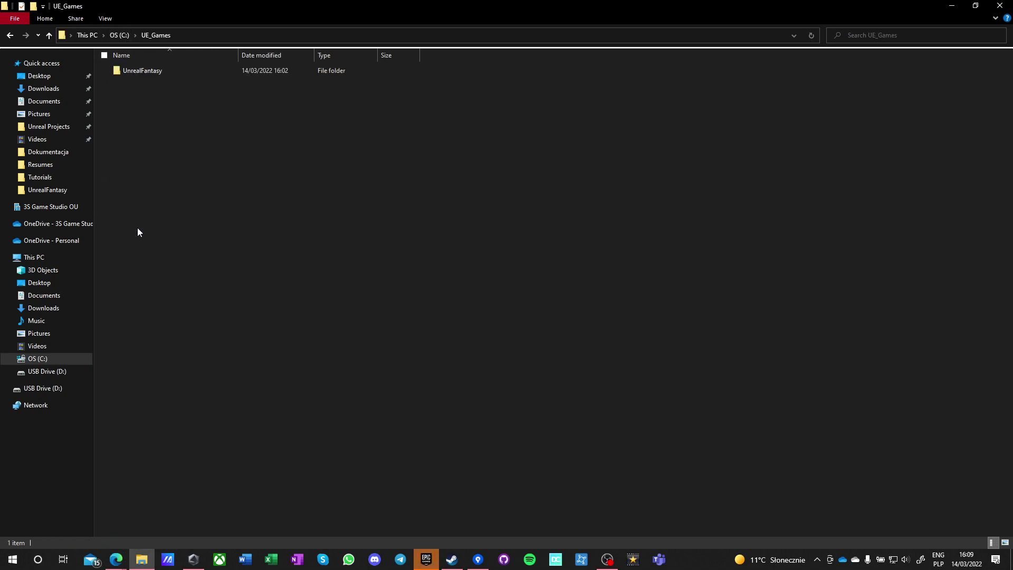
double_click(148, 71)
double_click(162, 71)
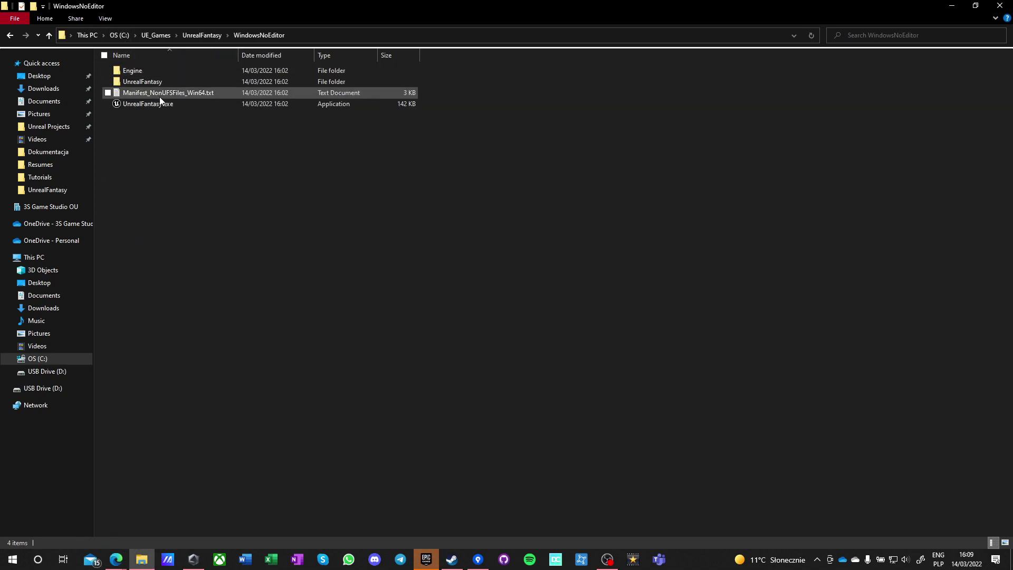
double_click(150, 105)
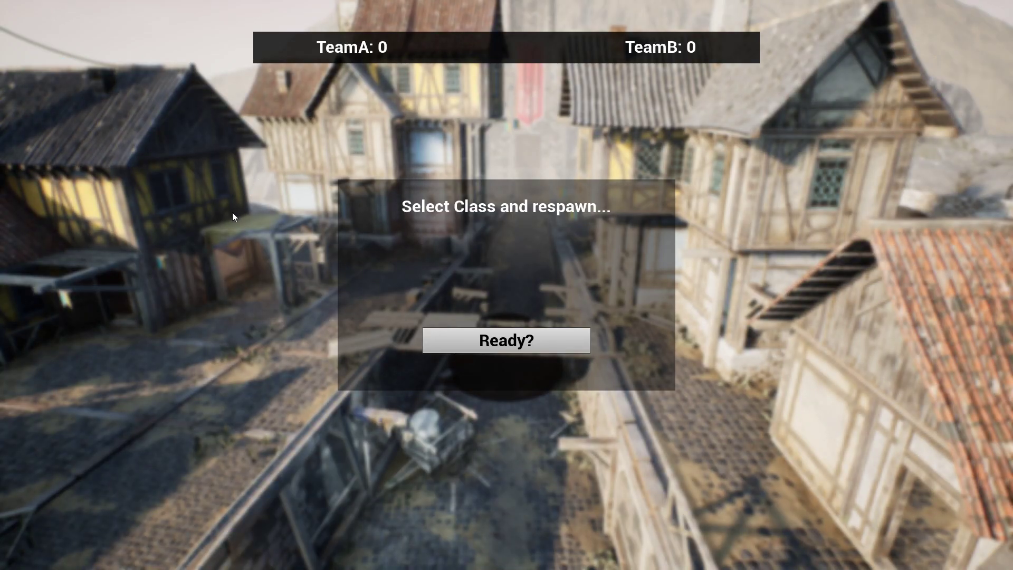
Step: Confirm Steam lists Spacewar as running, then return to the game and ready up to respawn
key(alt+Tab)
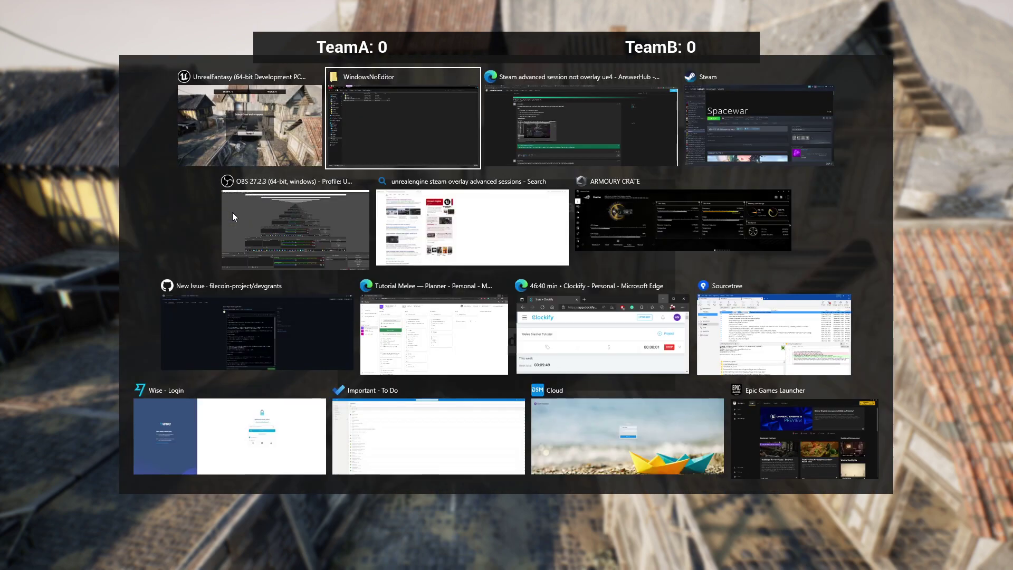
key(Tab)
key(Tab)
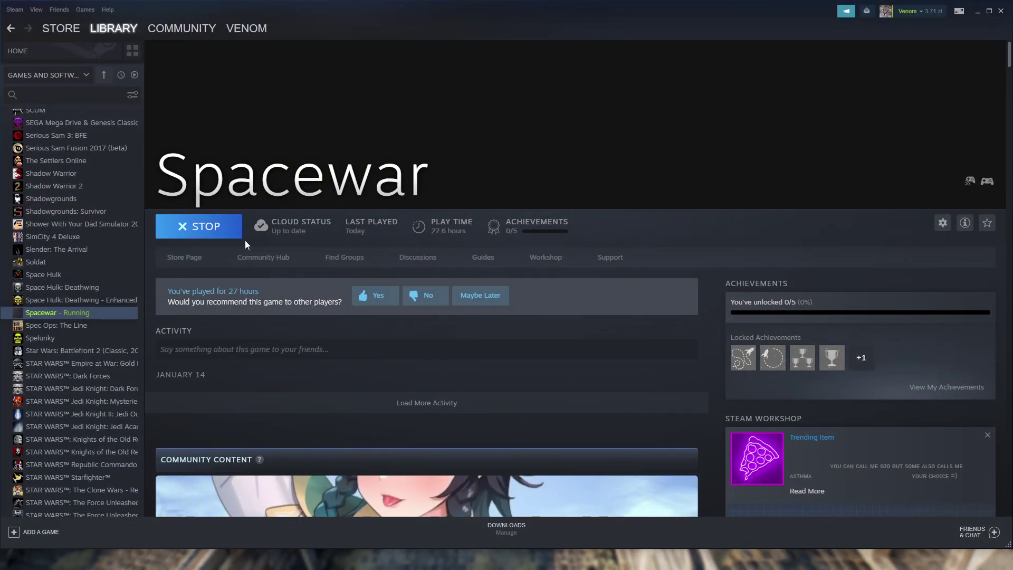
scroll(245, 239, down, 5)
scroll(572, 306, up, 5)
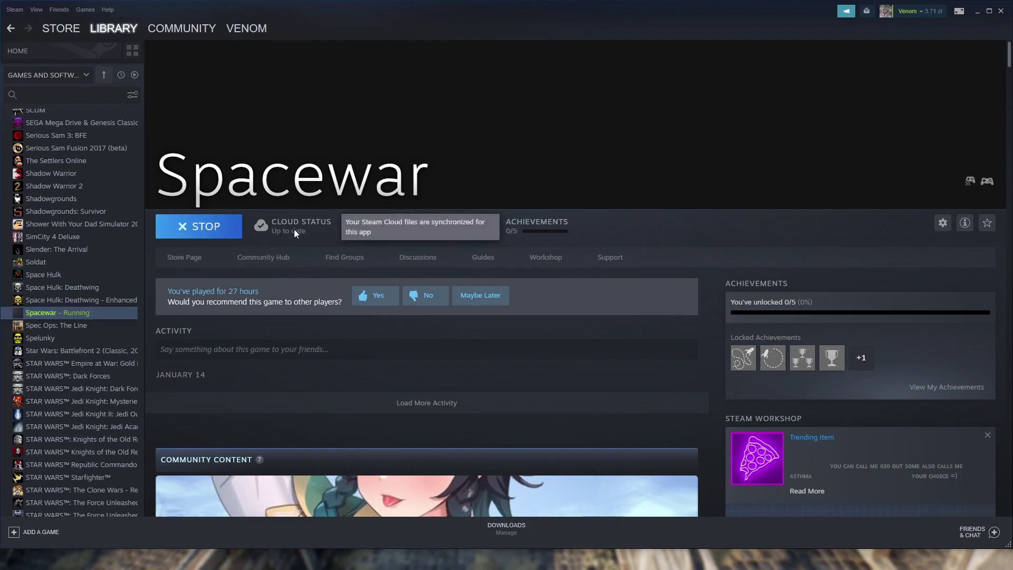
key(alt+Tab)
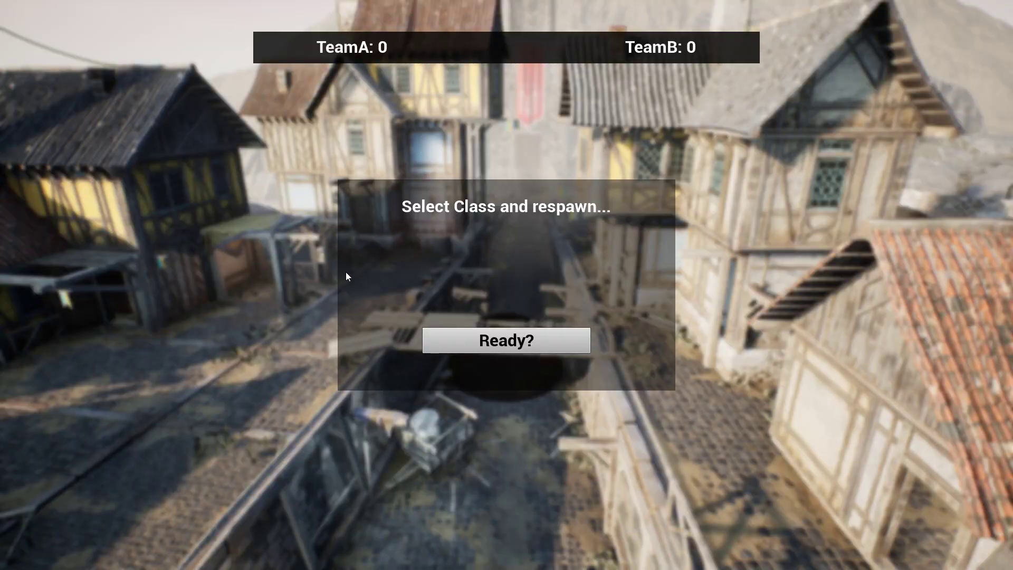
click(487, 339)
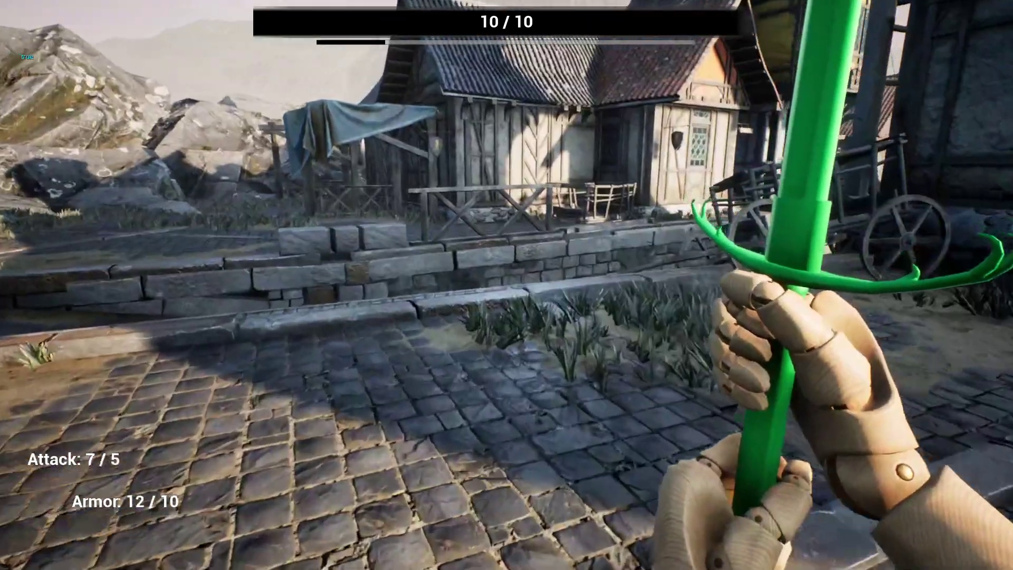
Step: Walk through the village and test the sword's right, left, forward and downward attacks
key(w)
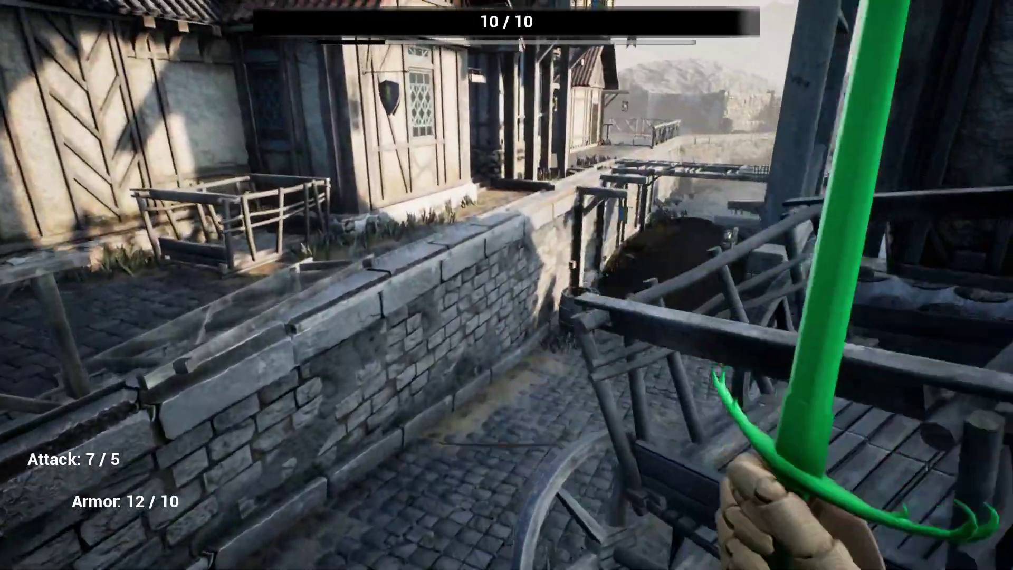
key(w)
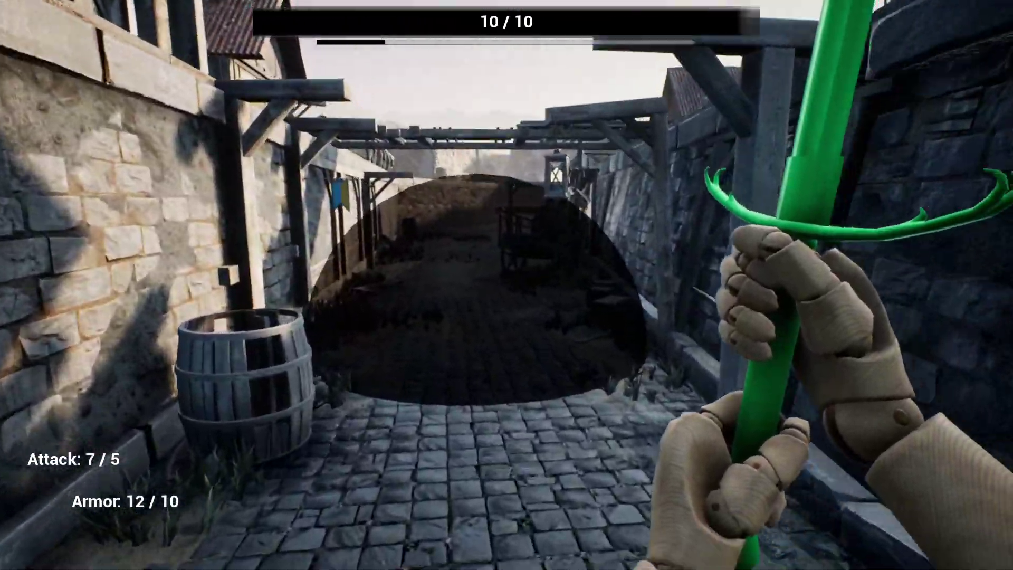
key(w)
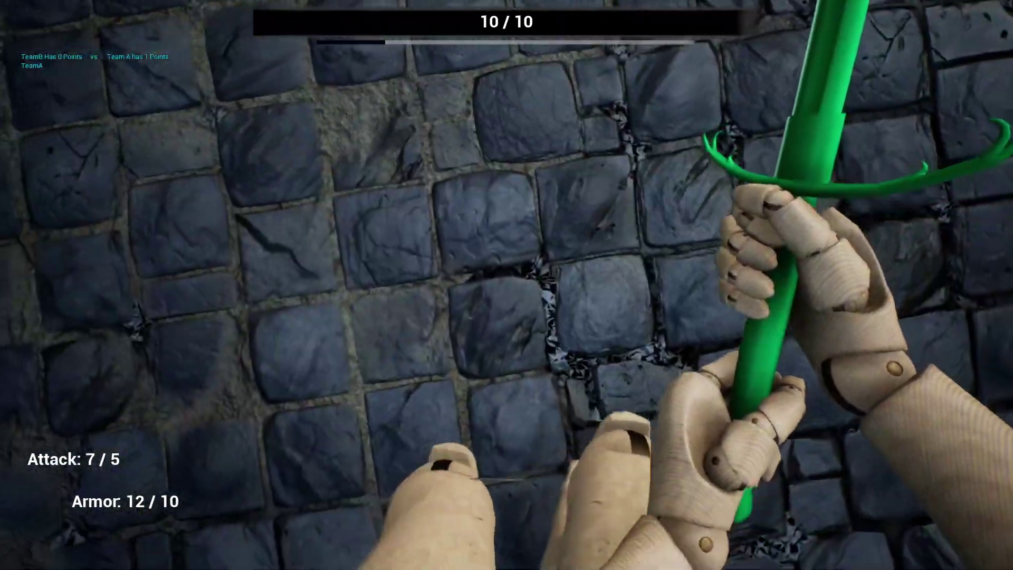
key(w)
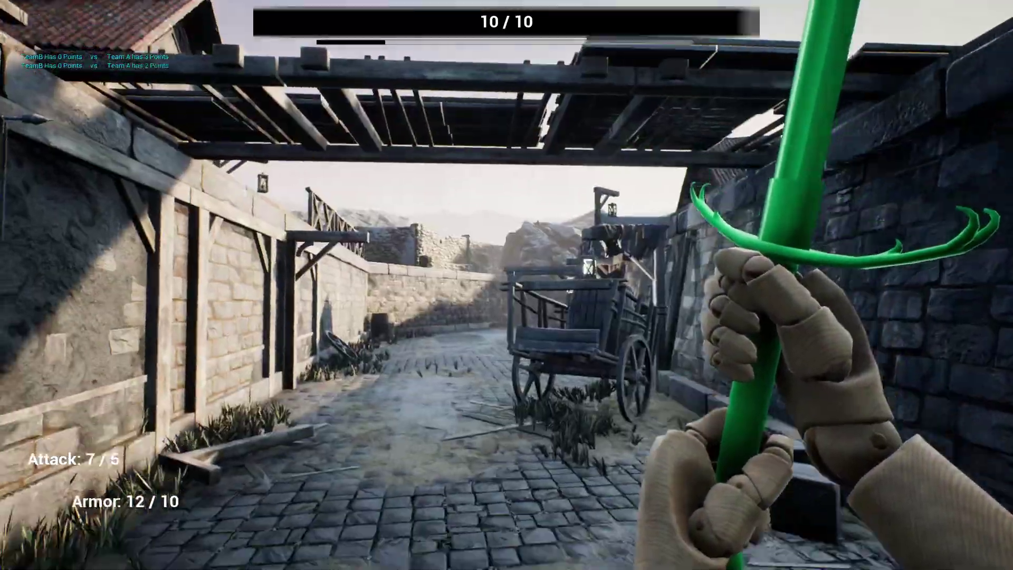
click(507, 285)
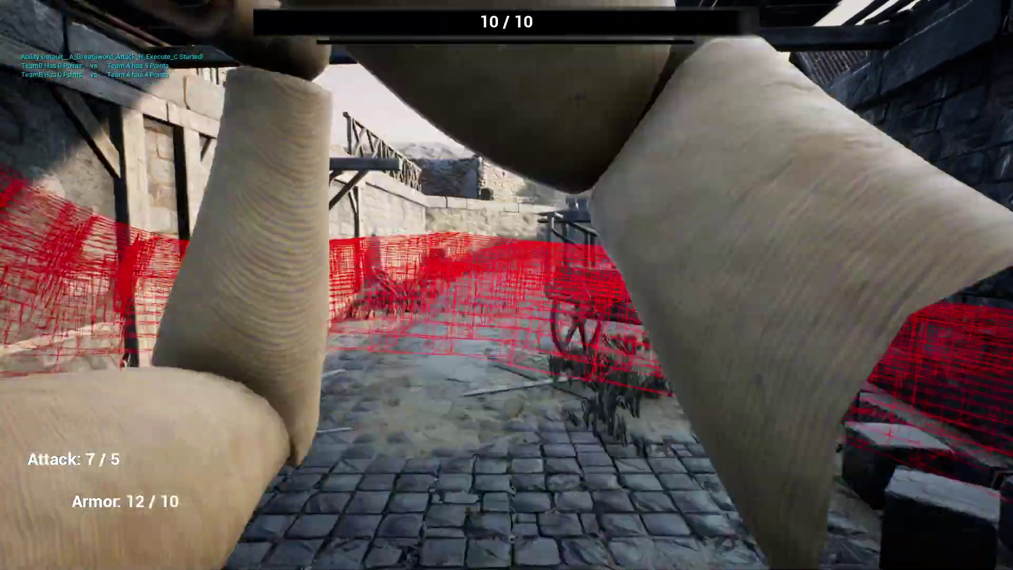
click(507, 285)
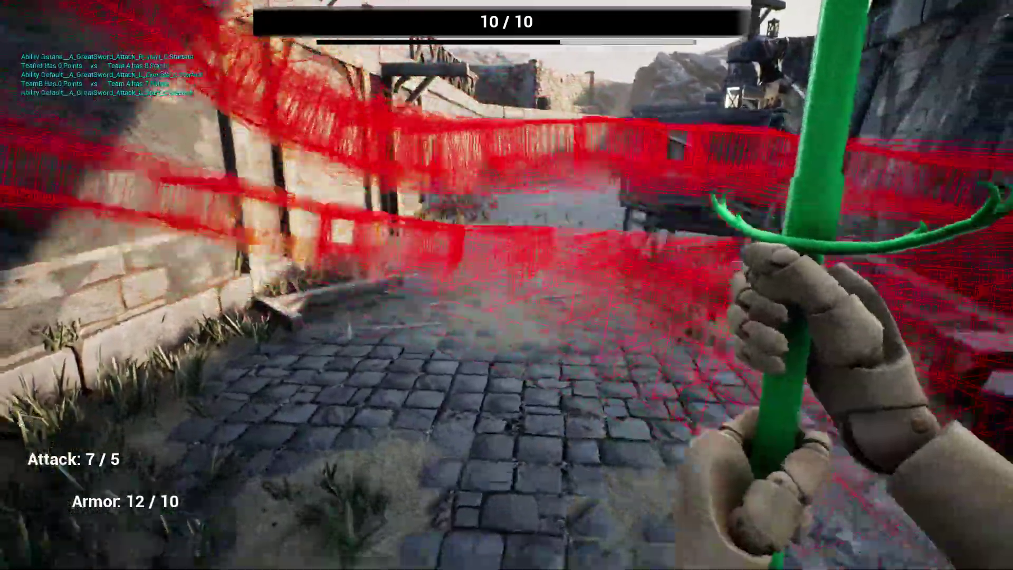
click(506, 285)
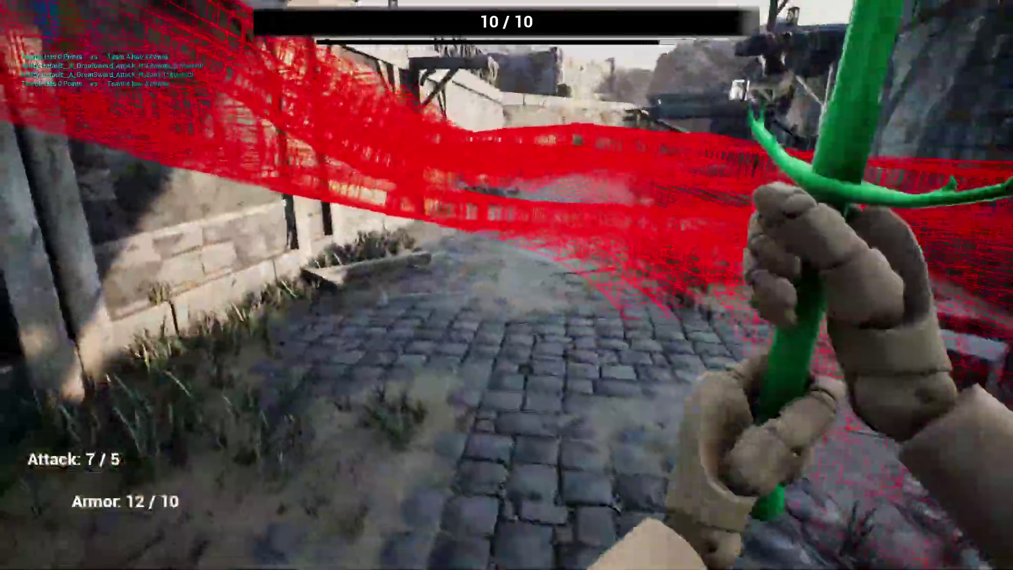
click(507, 285)
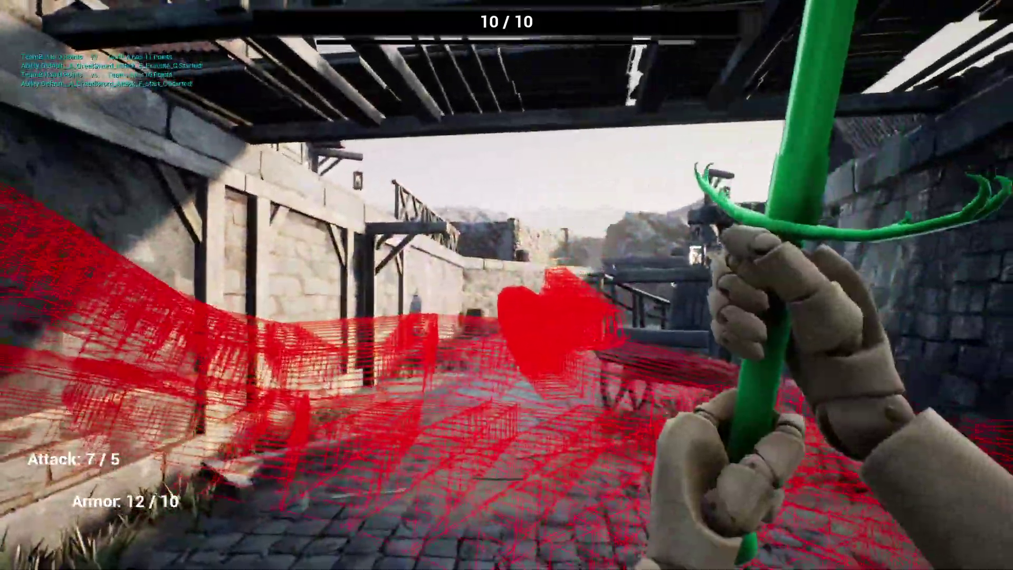
click(507, 285)
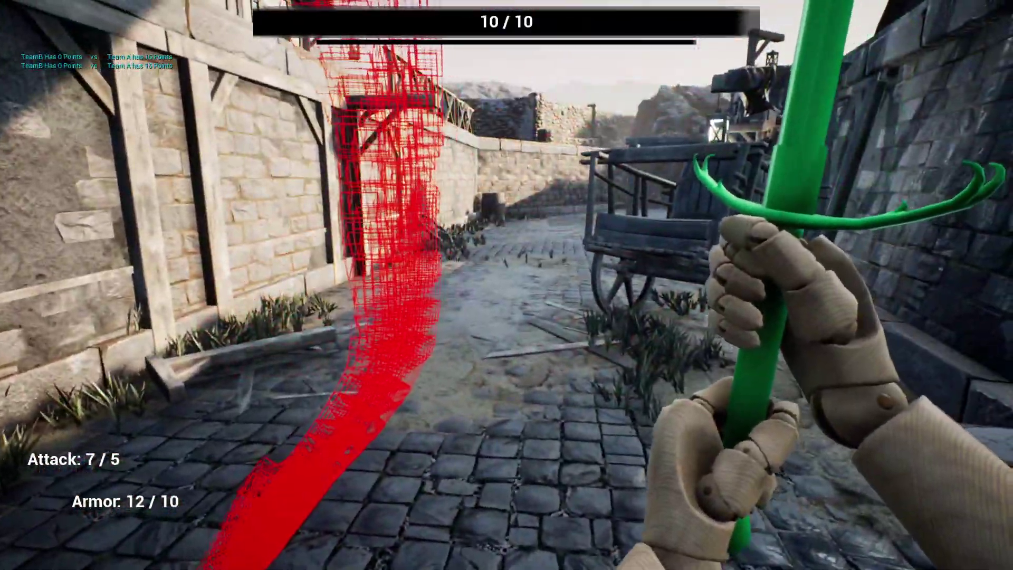
Step: Thrust the spear forward three times, then switch back to the Steam library
click(506, 285)
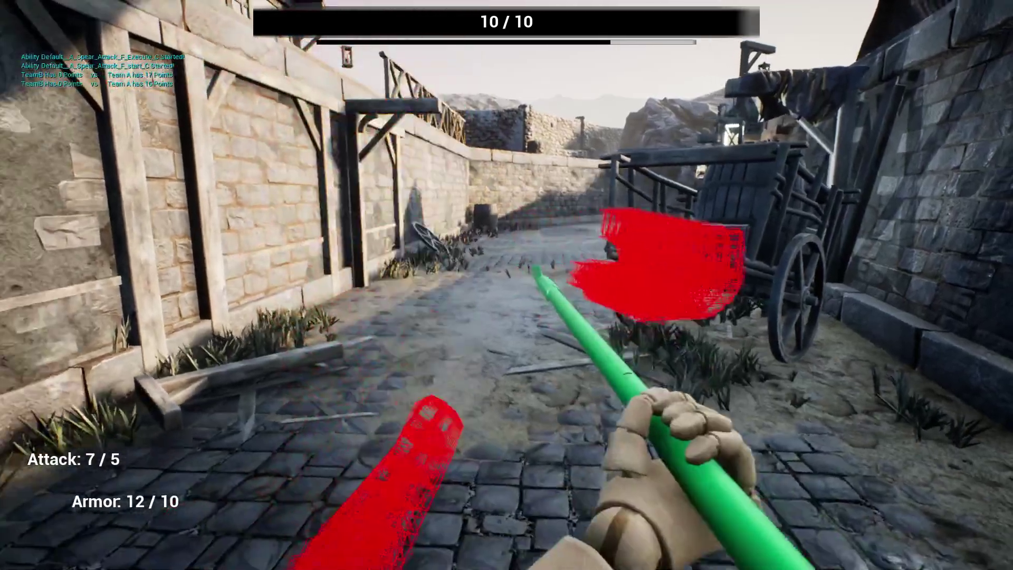
click(506, 285)
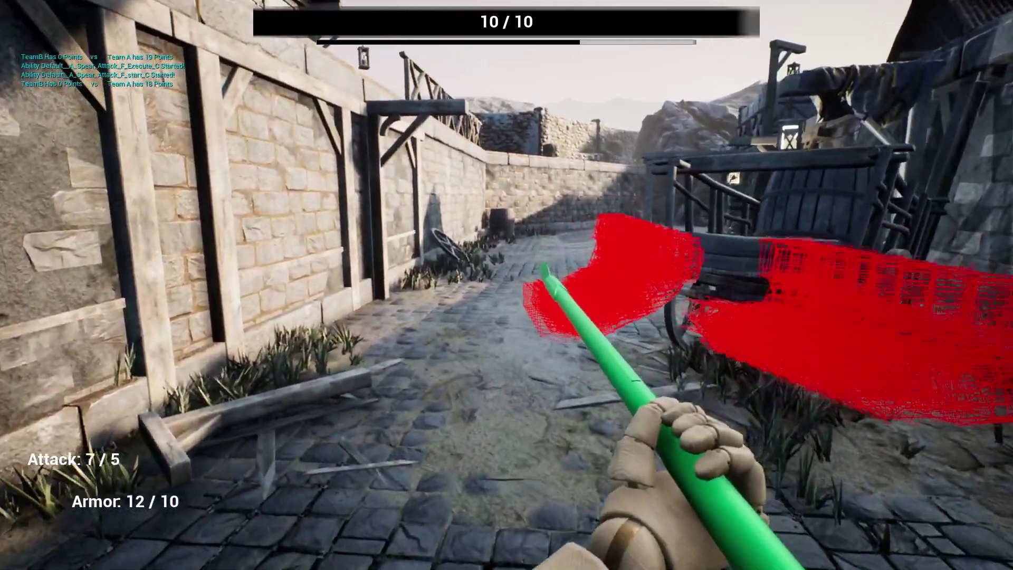
click(507, 285)
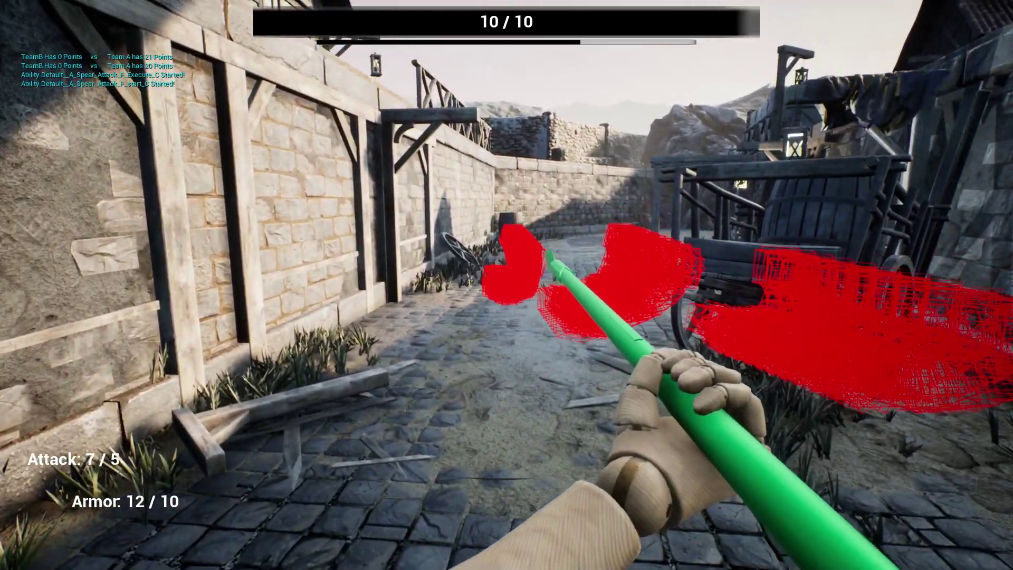
key(alt+Tab)
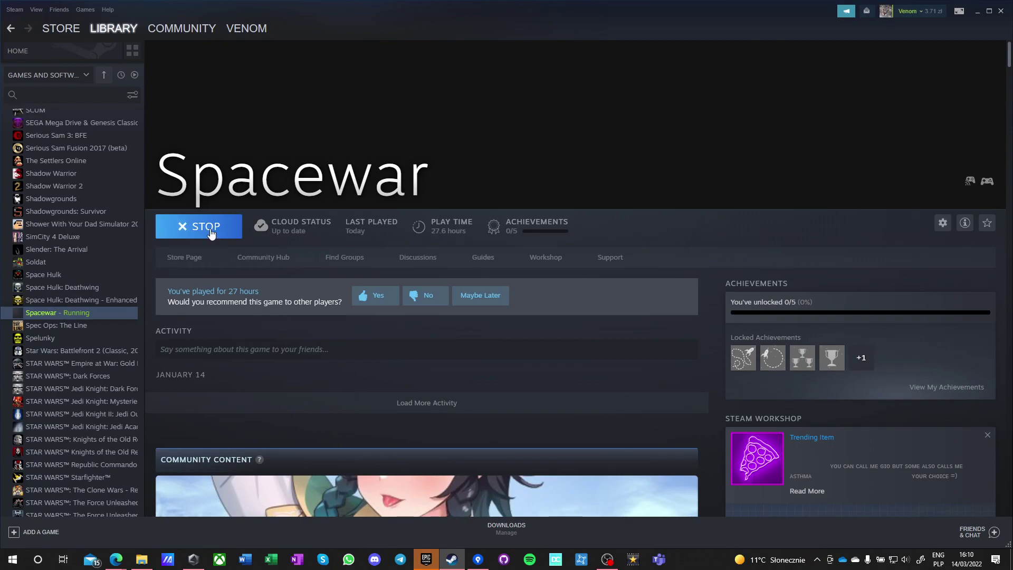